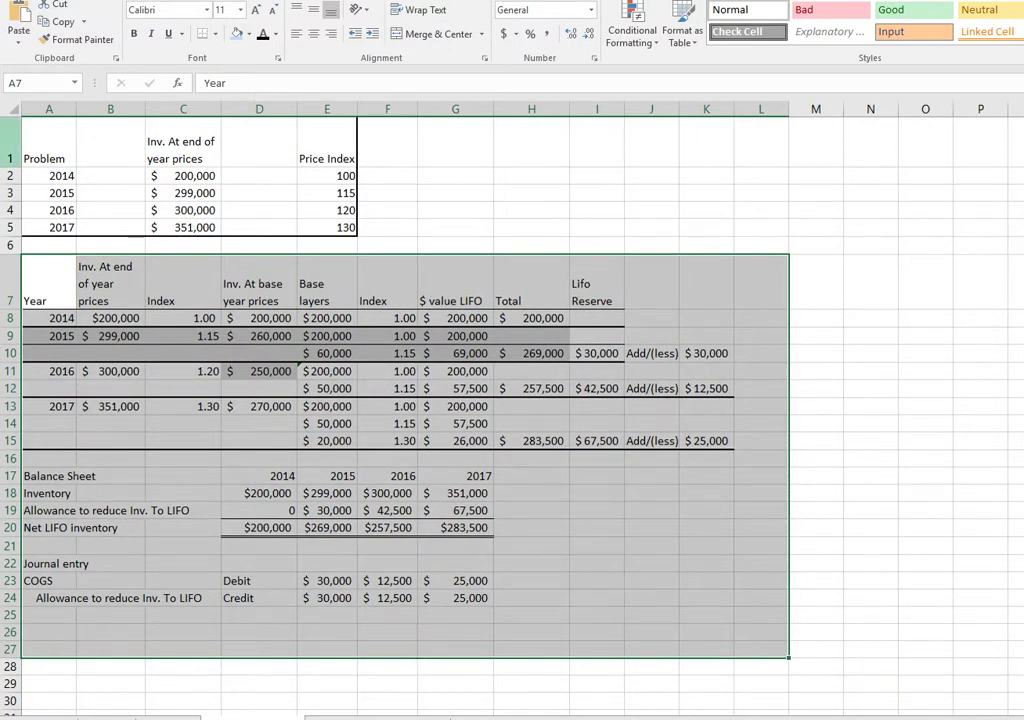
- Shade the 2014 year, inventory and index cells (A8:C8) light blue
left_click_drag(61, 142, 290, 222)
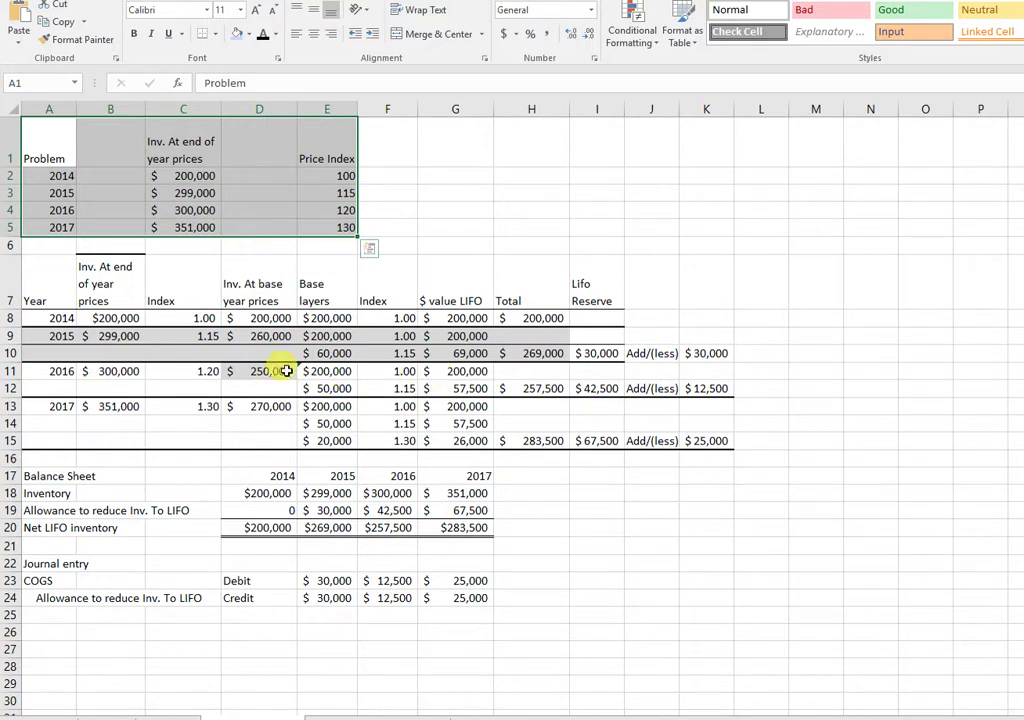
left_click(57, 324)
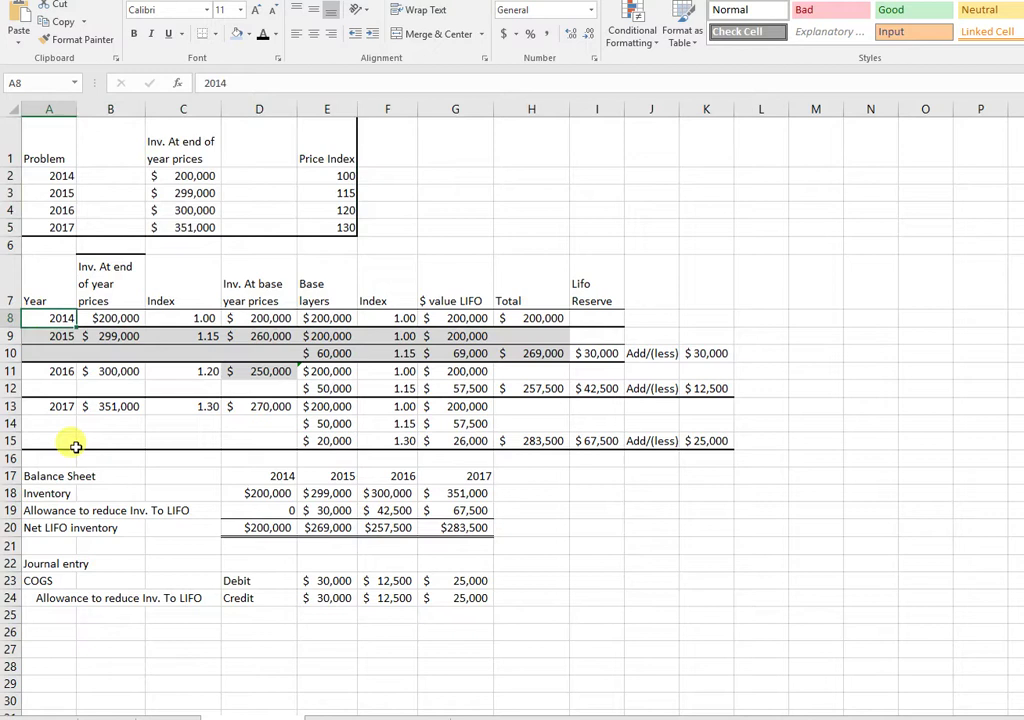
left_click_drag(49, 319, 180, 318)
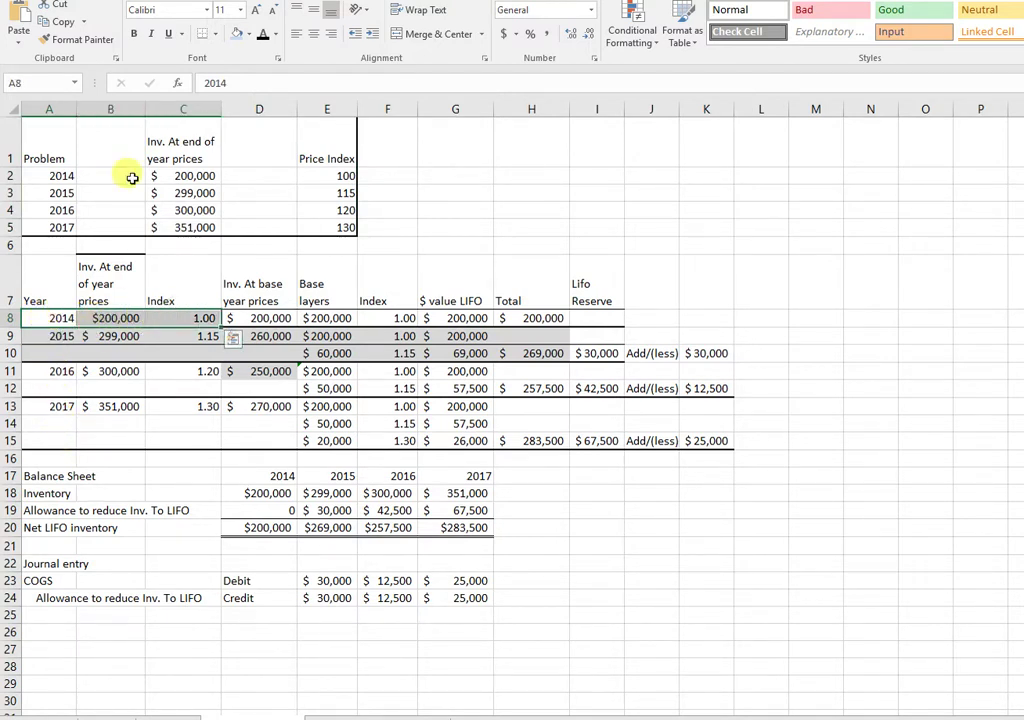
left_click(238, 34)
left_click(468, 170)
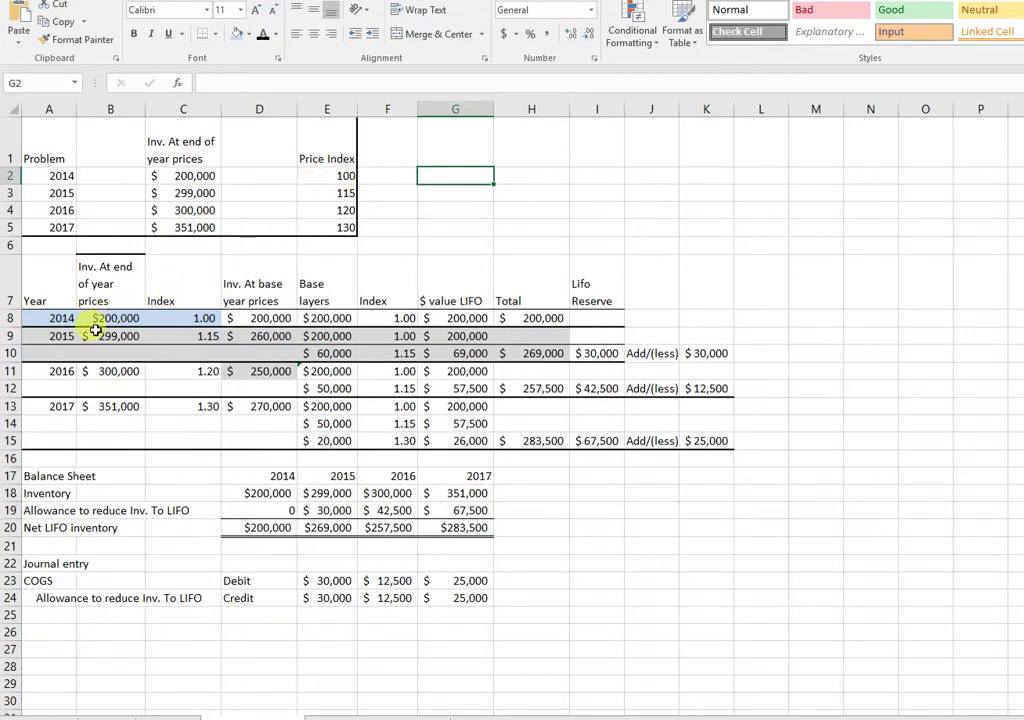
- Review the 2014–2017 base-year price formulas in column D and their inventory links
left_click(251, 318)
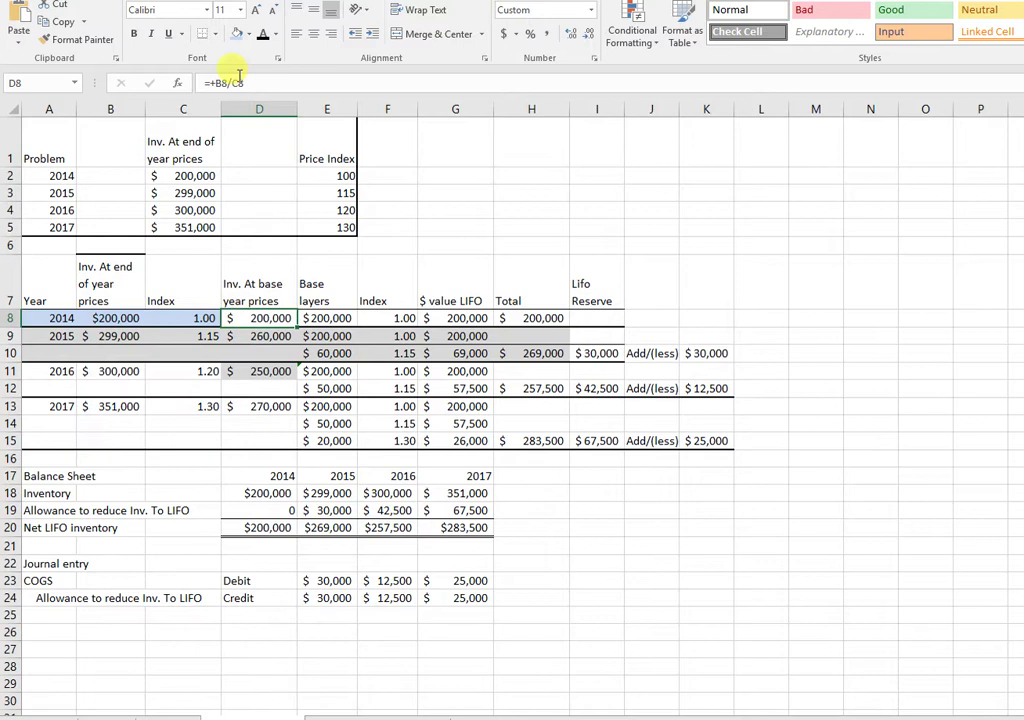
left_click(425, 176)
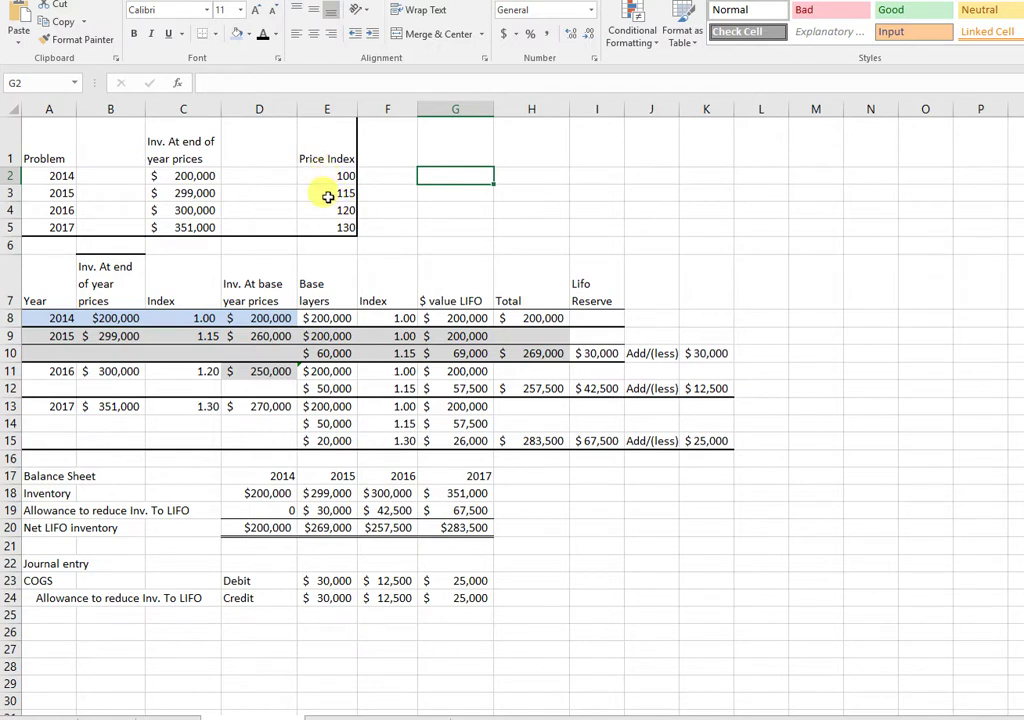
left_click(258, 338)
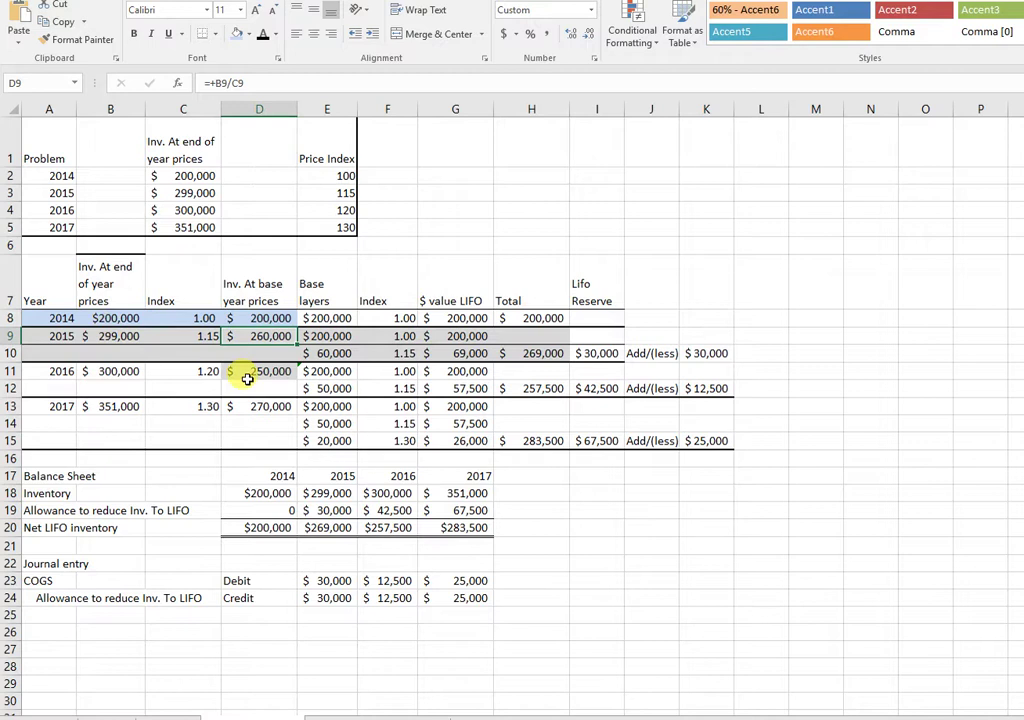
left_click(247, 375)
left_click(105, 370)
left_click(233, 406)
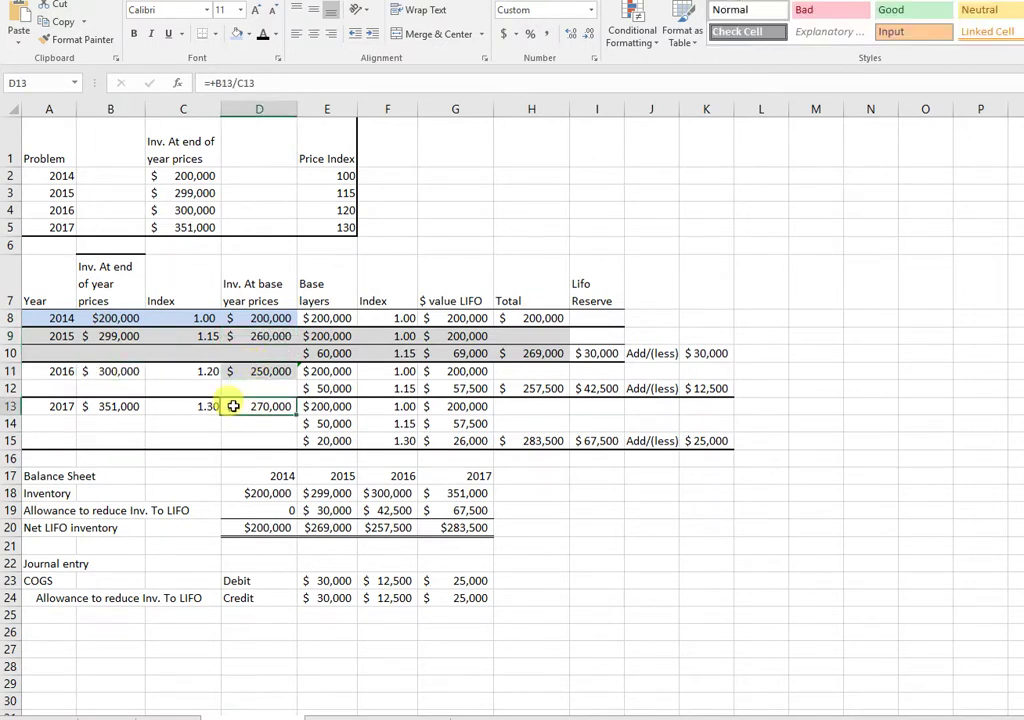
left_click(91, 407)
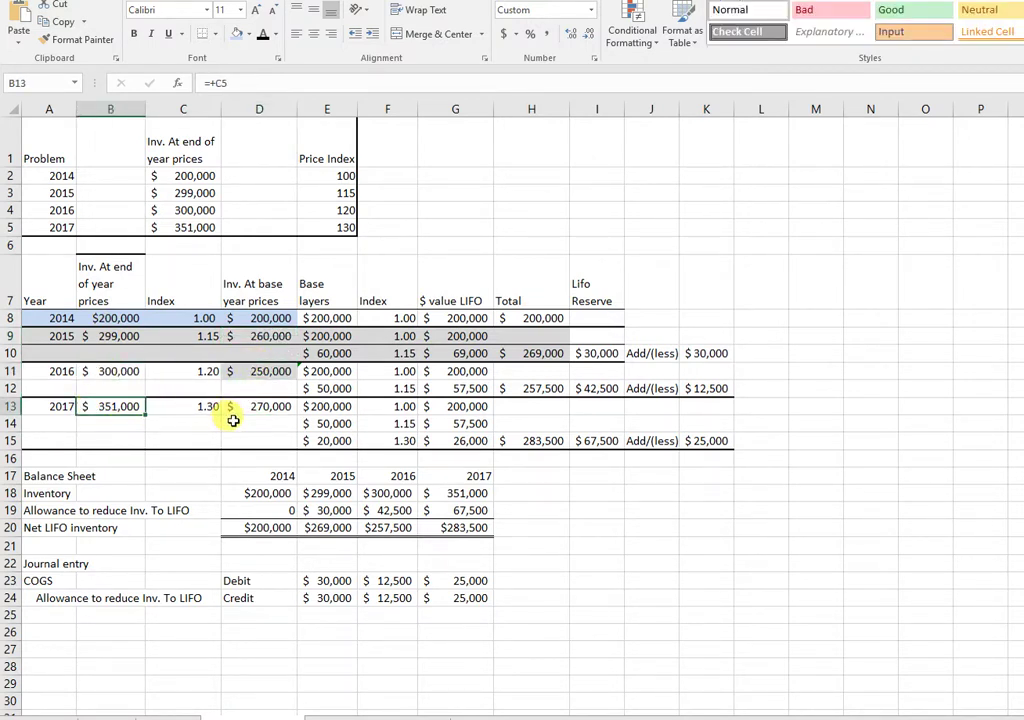
left_click(264, 321)
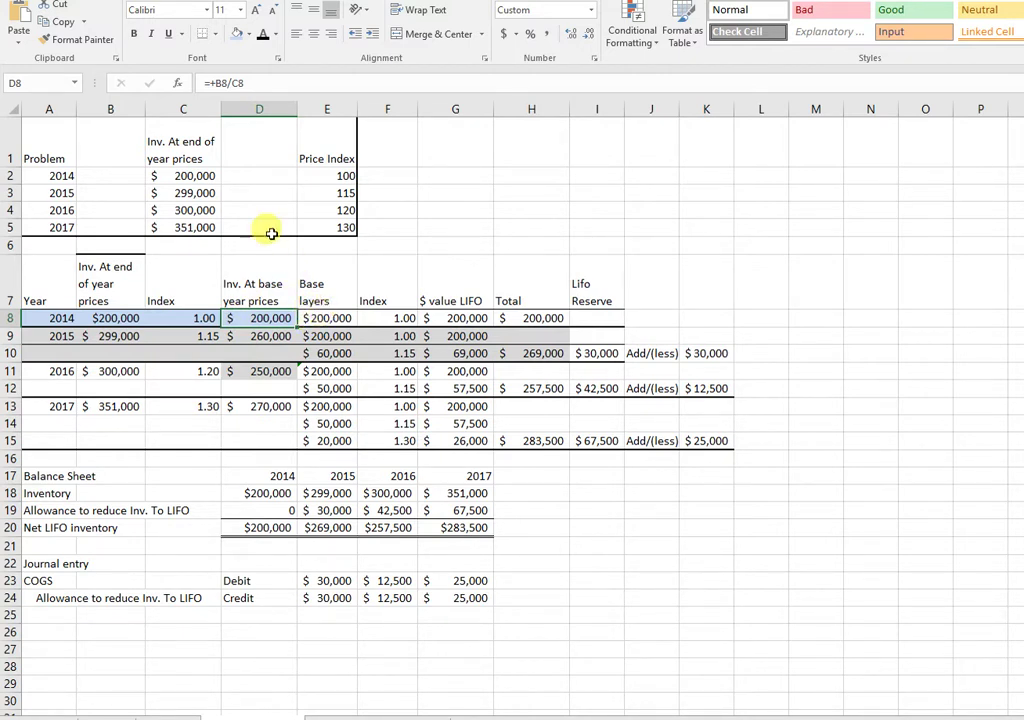
- Fill the 2014 base layer, index, dollar-value LIFO and total cells (E8:H8) light blue
left_click(336, 175)
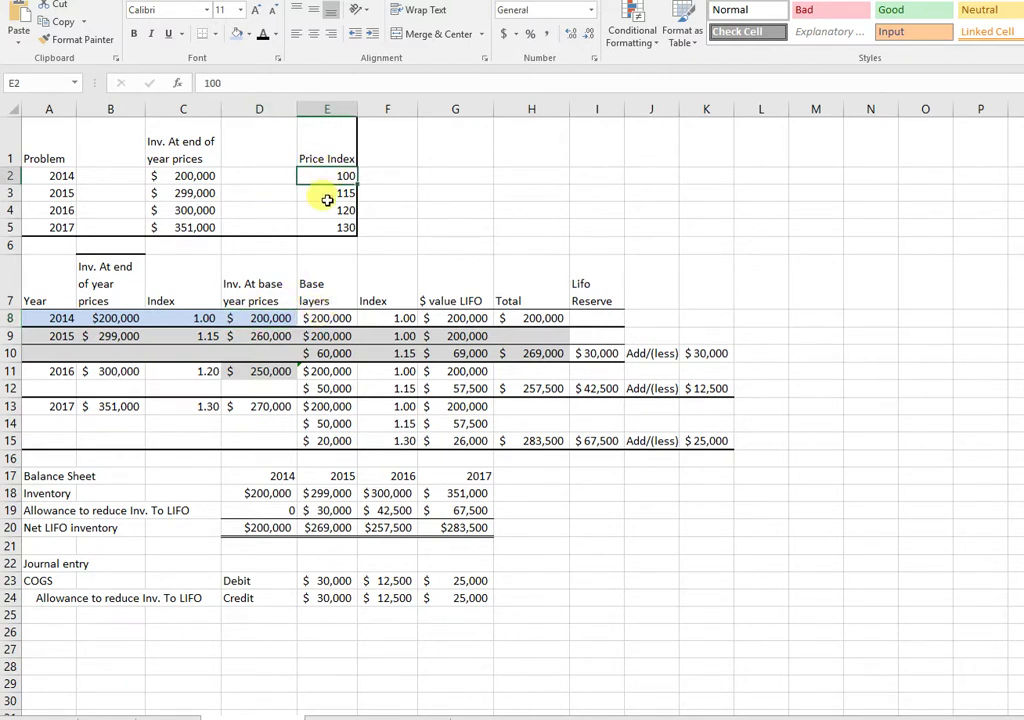
left_click(325, 318)
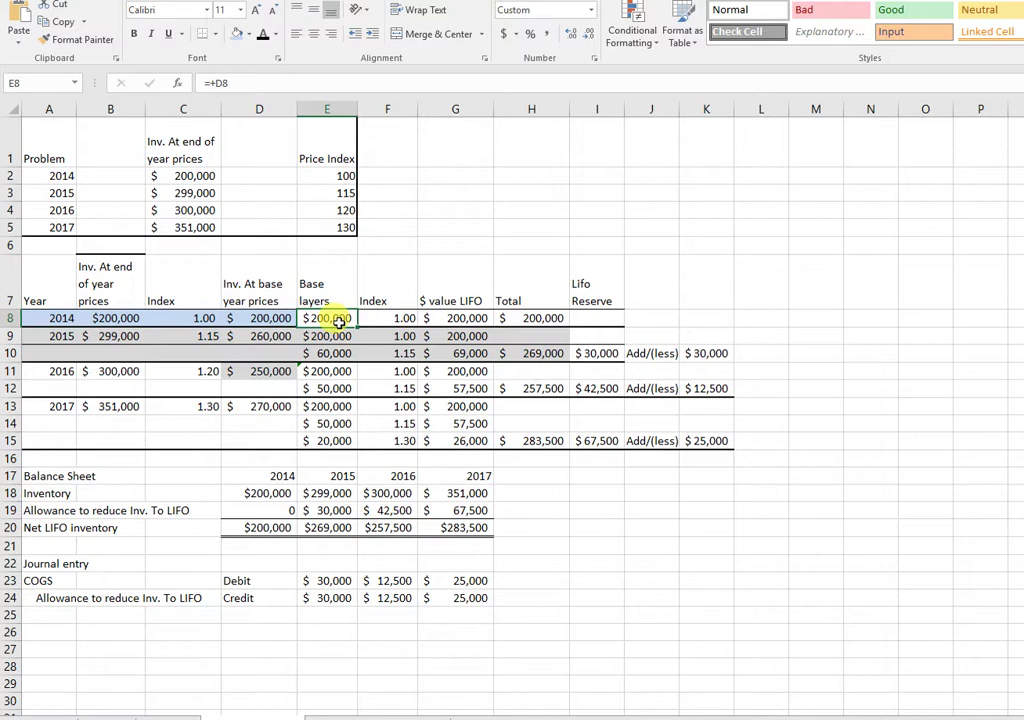
left_click_drag(339, 321, 497, 319)
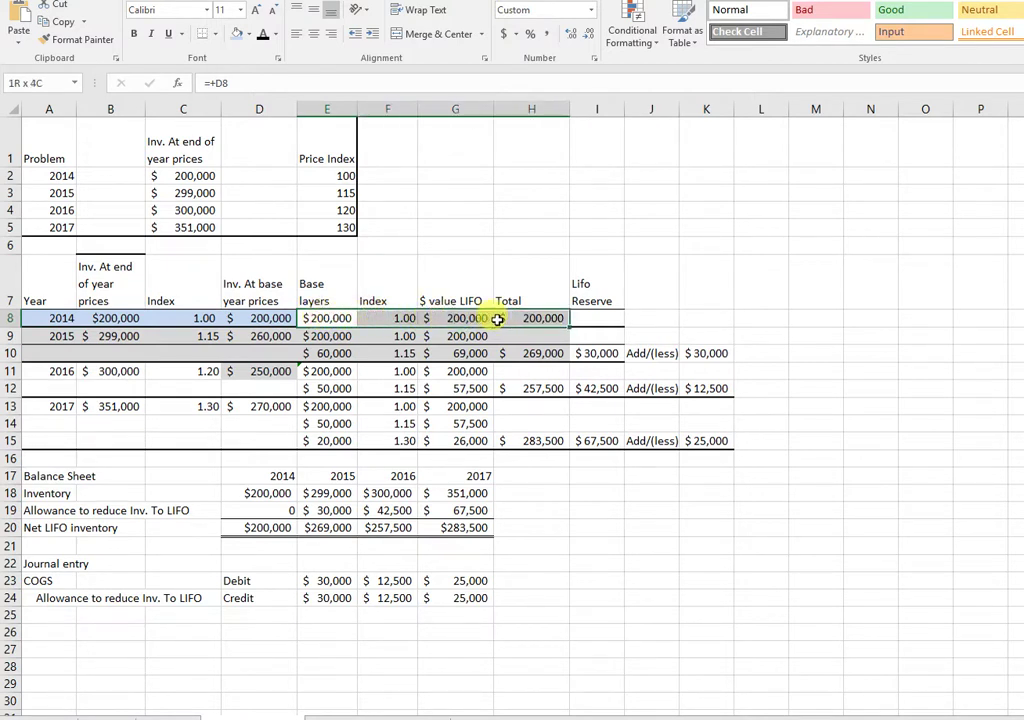
left_click(238, 35)
left_click(434, 137)
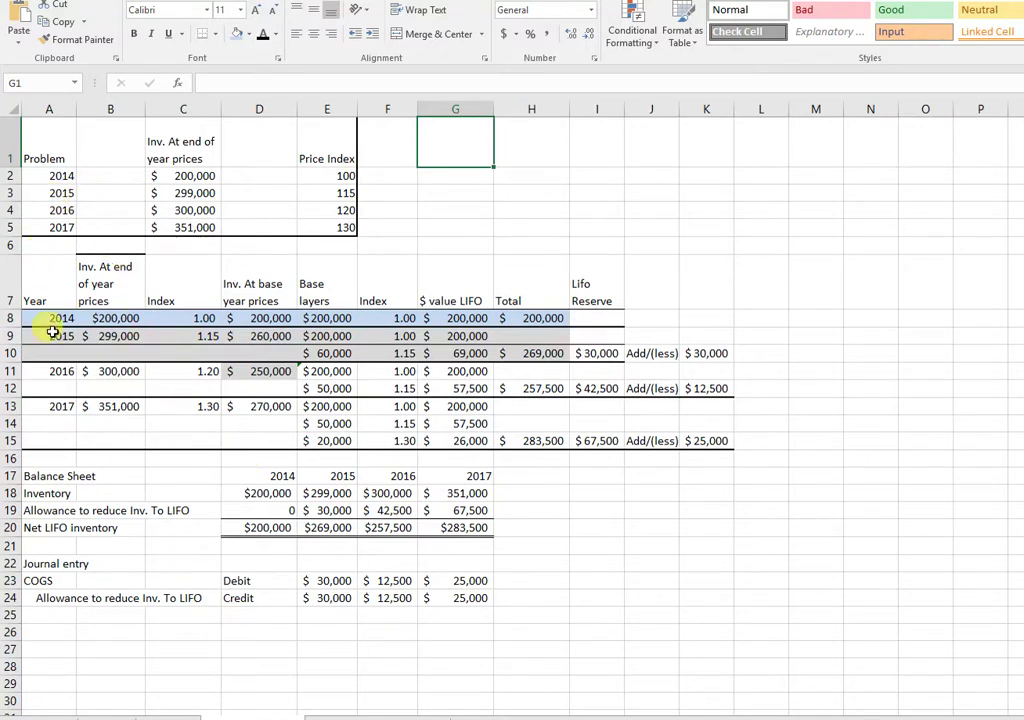
- Shade the 2015 year, inventory and index cells (A9:C9) a darker blue
left_click_drag(52, 334, 165, 341)
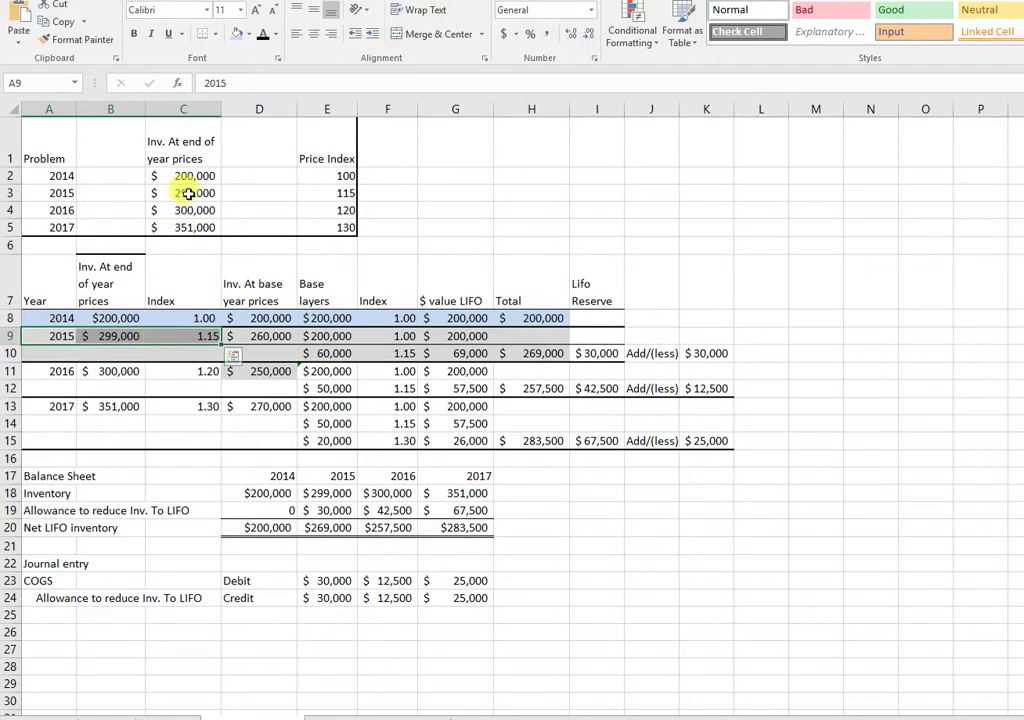
left_click(248, 34)
left_click(267, 100)
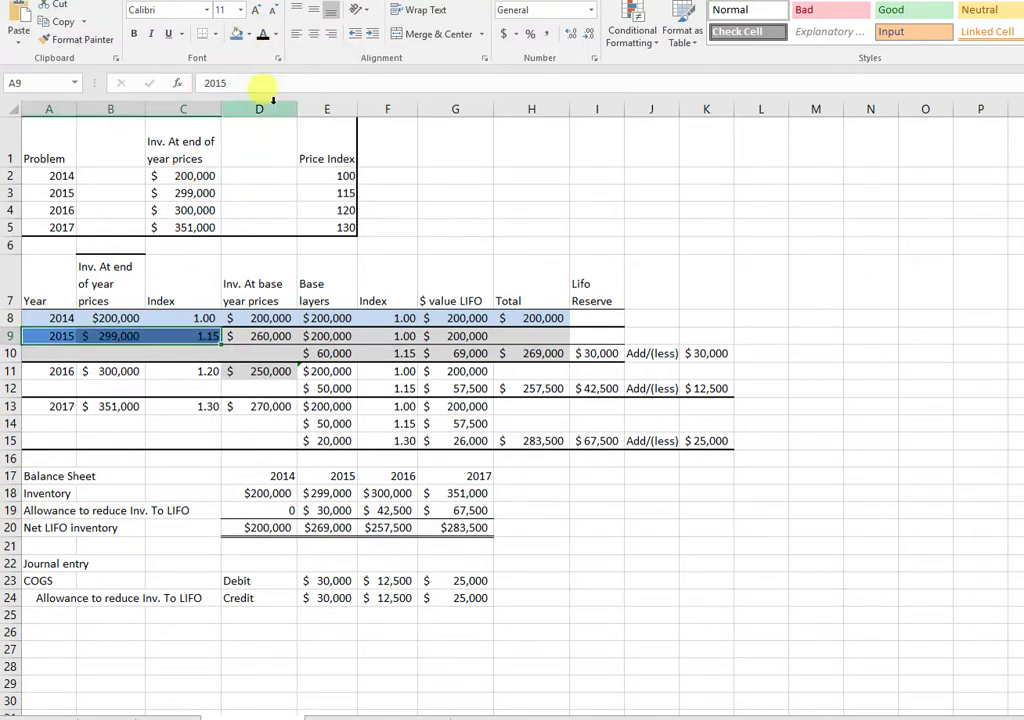
left_click(235, 285)
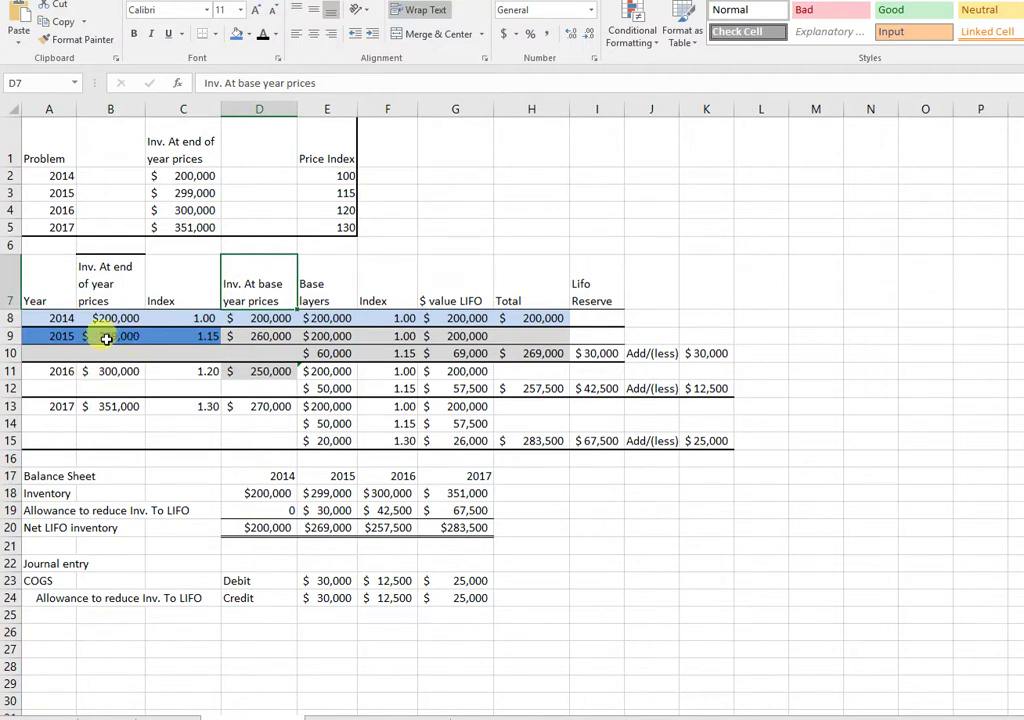
- Fill the 2015 base-year price D9 blue and check the $200,000 and $60,000 layer formulas
left_click(251, 335)
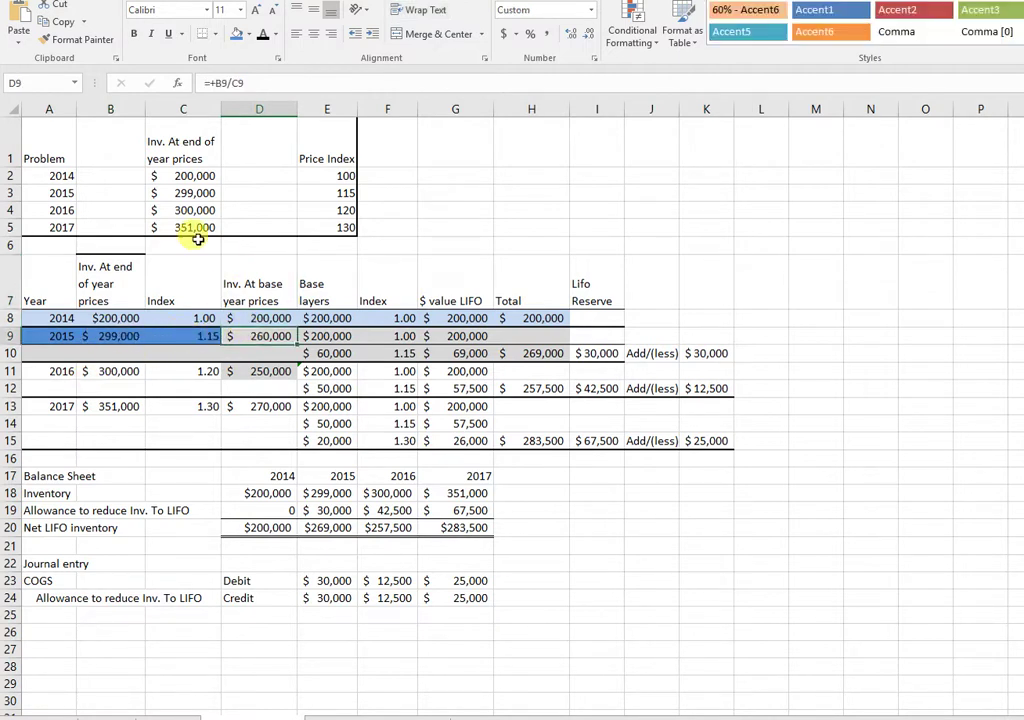
left_click(237, 36)
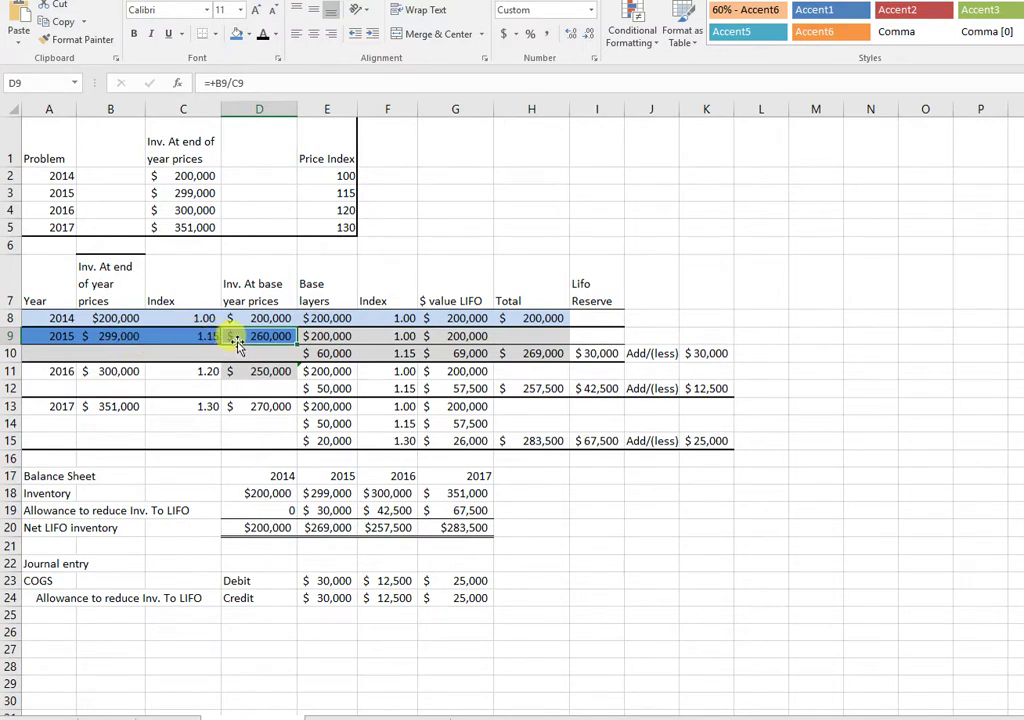
left_click(692, 210)
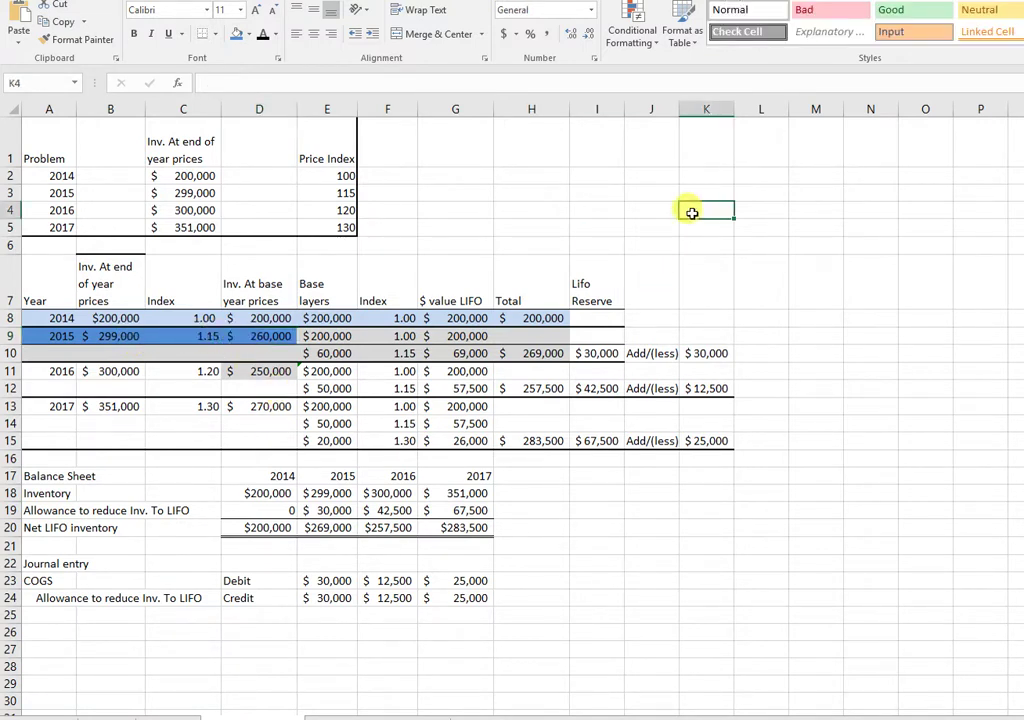
left_click(316, 336)
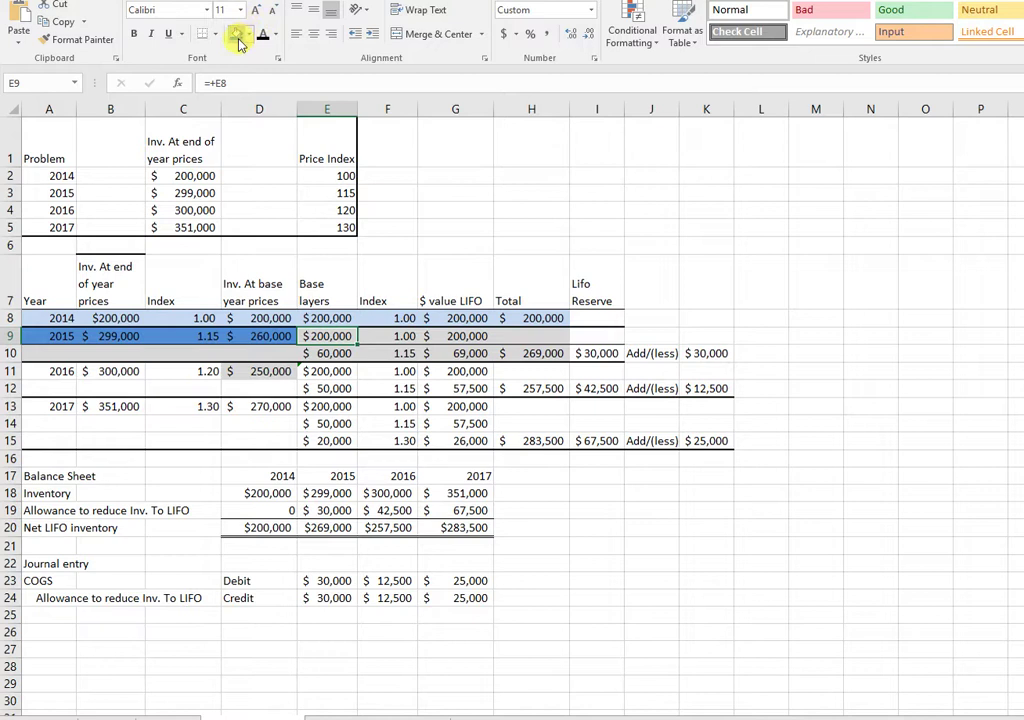
left_click(320, 352)
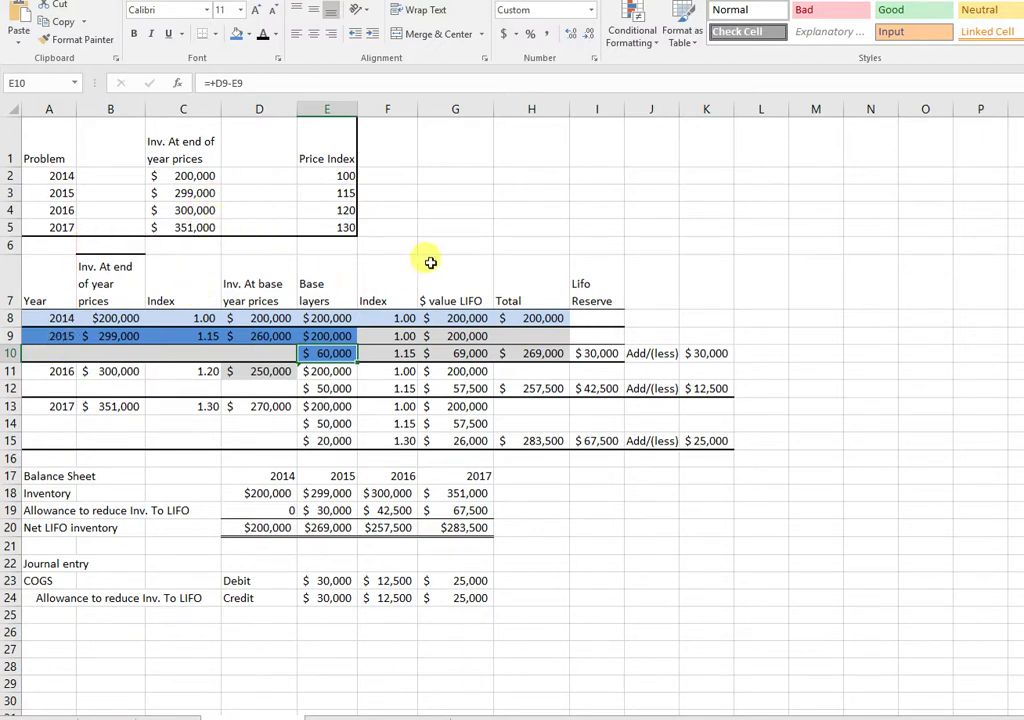
left_click(748, 178)
type("10")
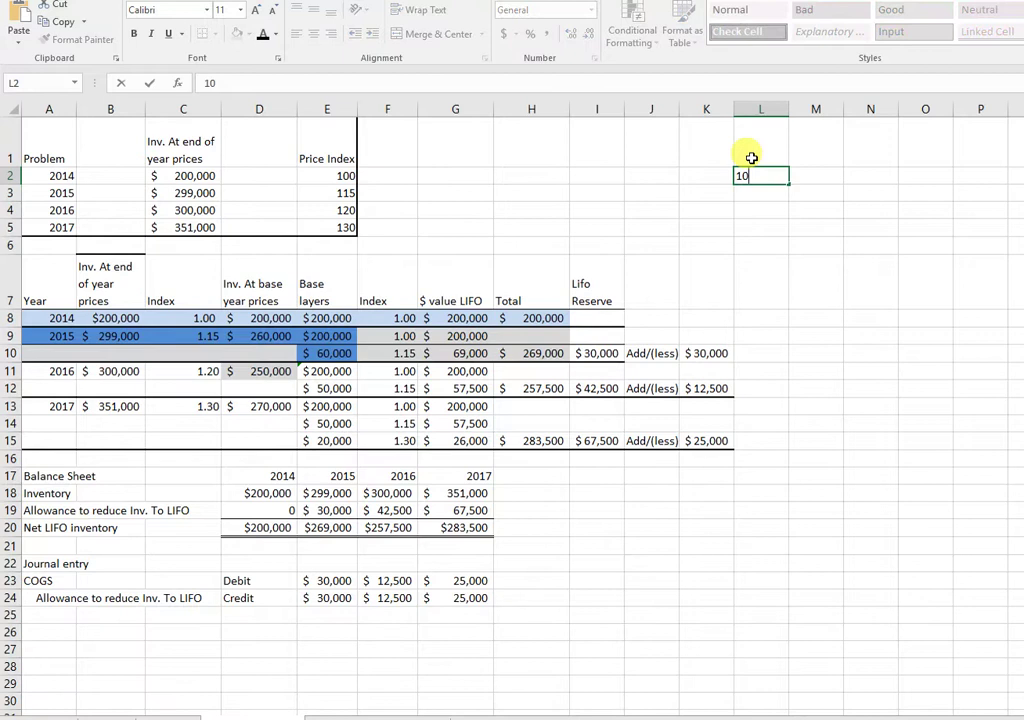
key("Return")
type("12")
key("Return")
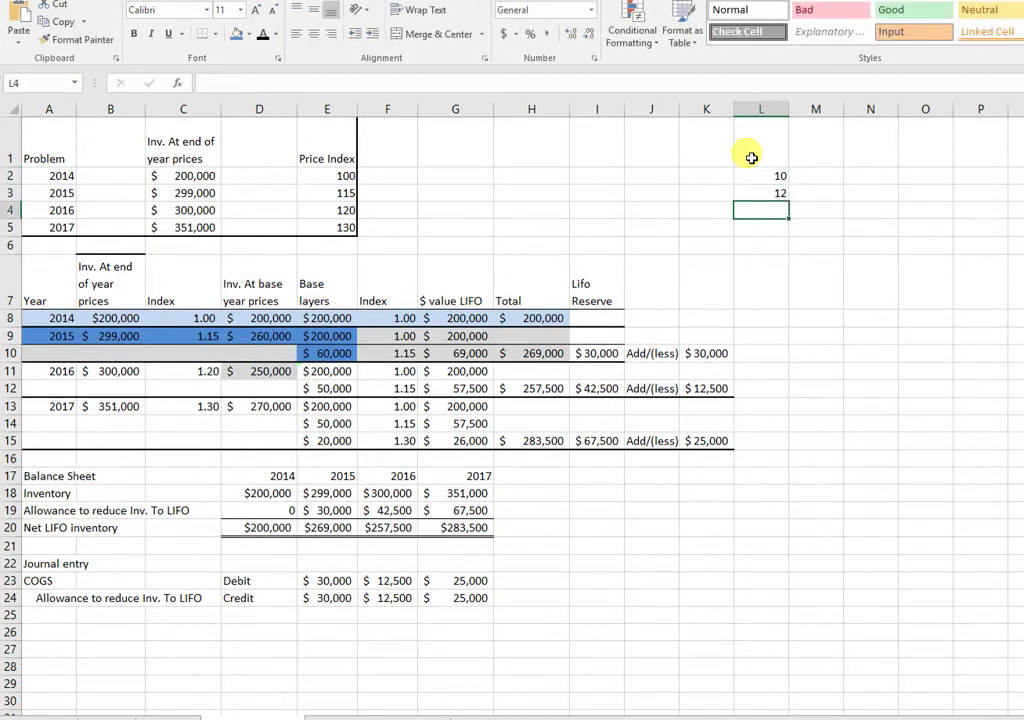
left_click(760, 193)
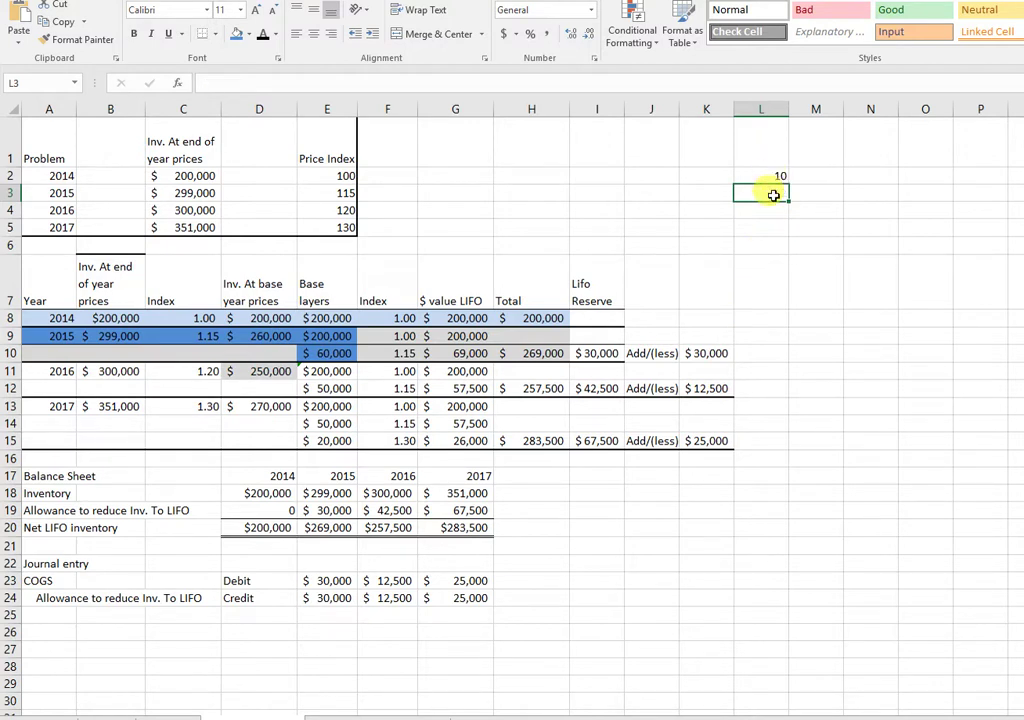
left_click(777, 174)
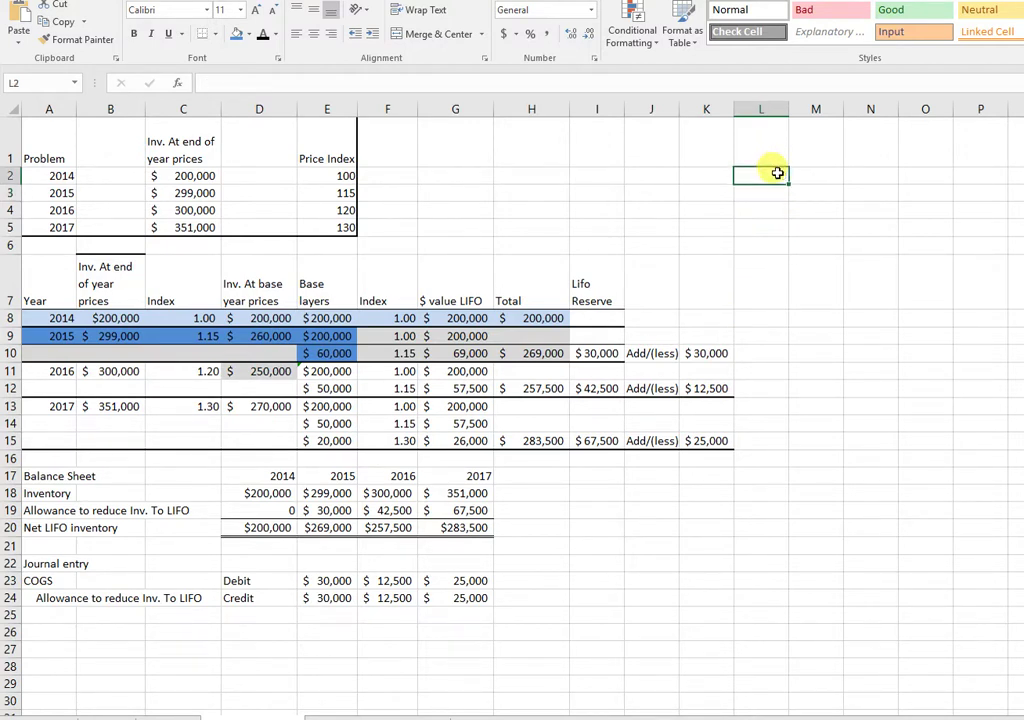
left_click(175, 176)
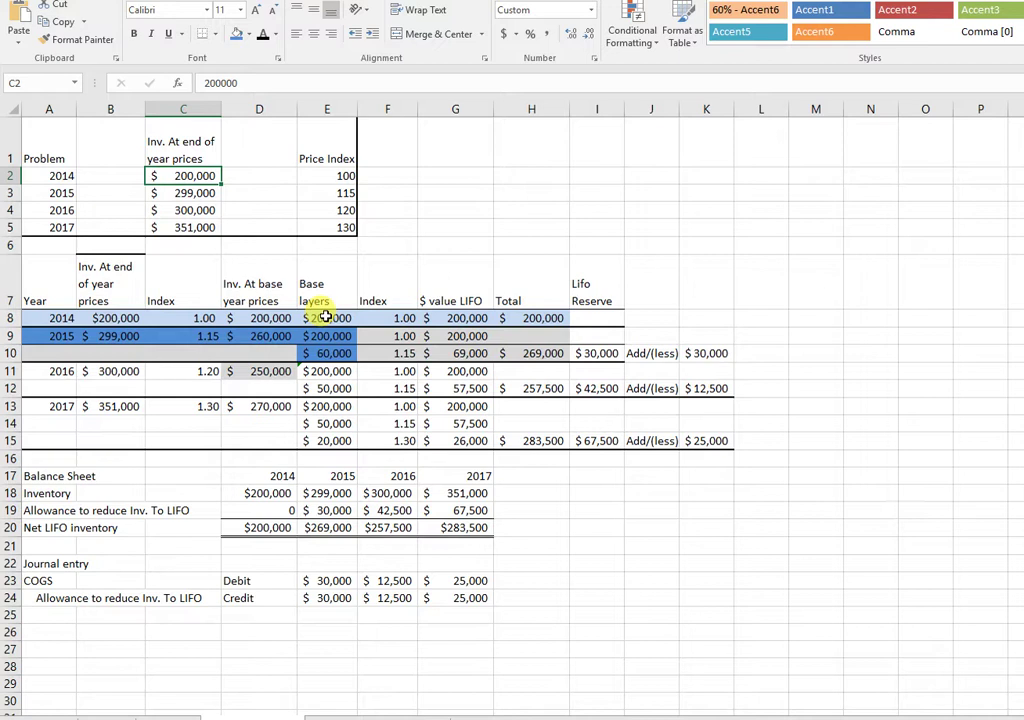
left_click(325, 317)
left_click(332, 371)
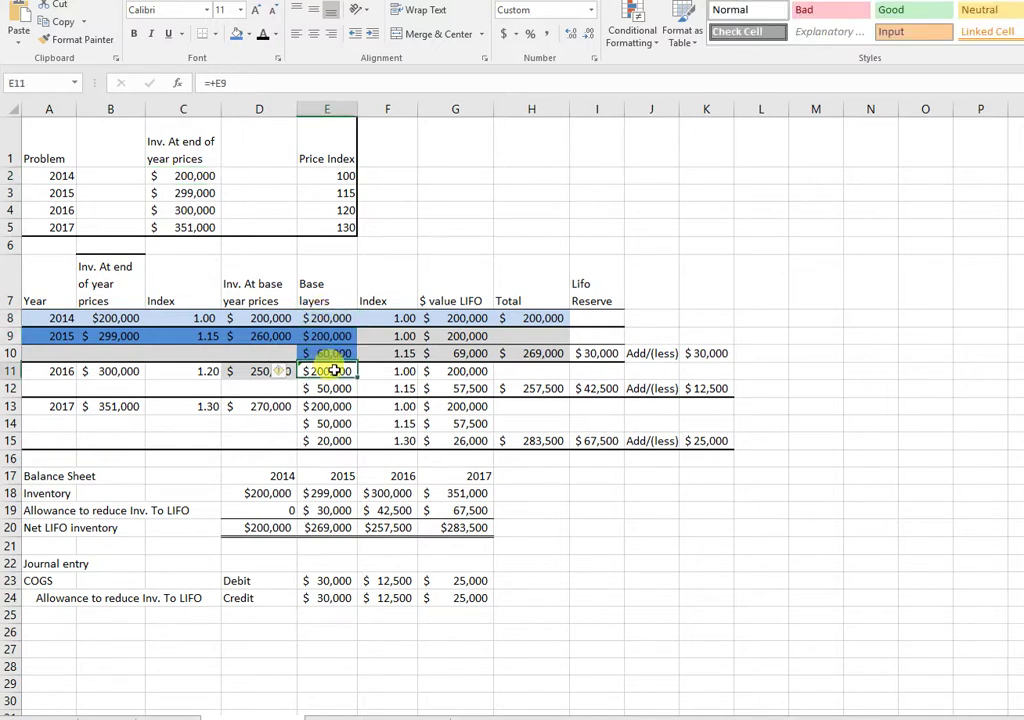
left_click(334, 406)
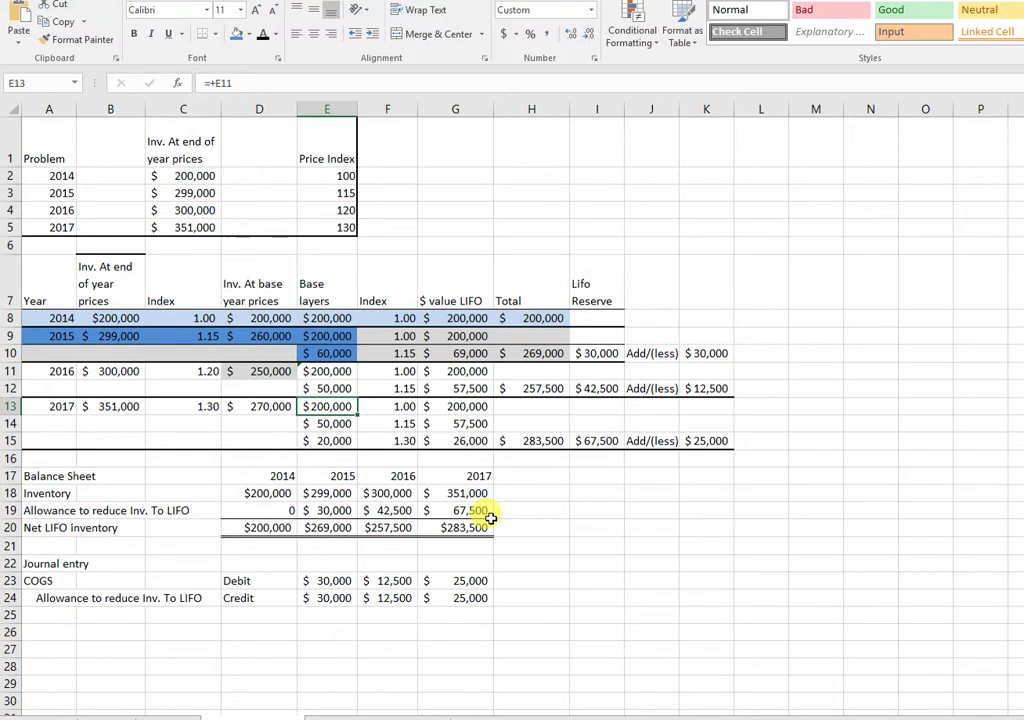
left_click(816, 248)
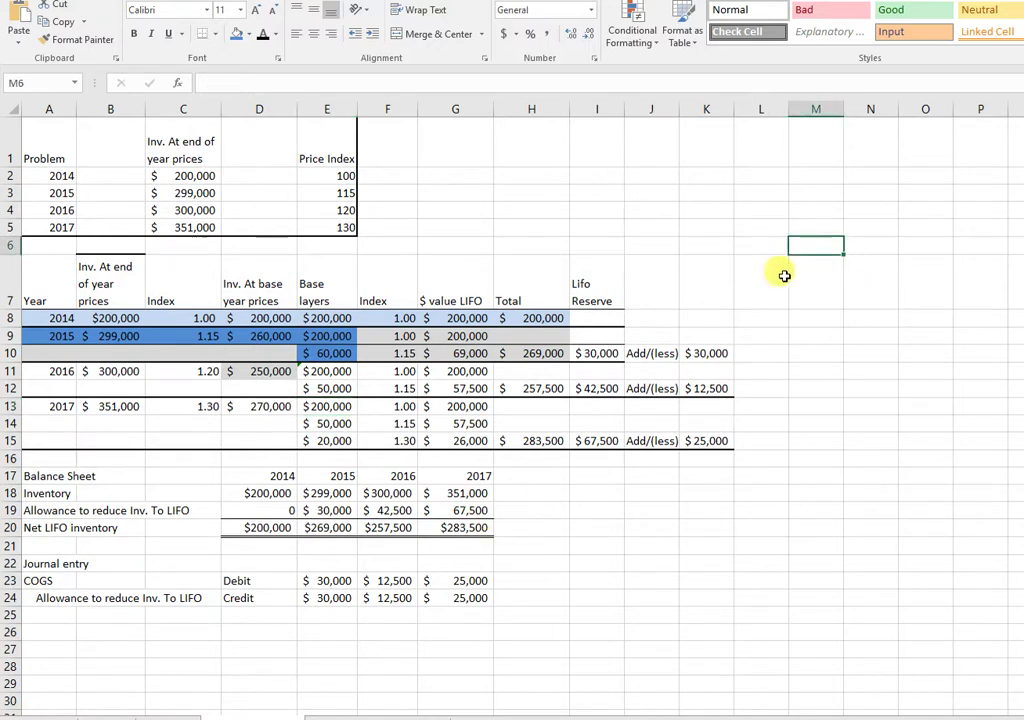
left_click(322, 336)
left_click(333, 354)
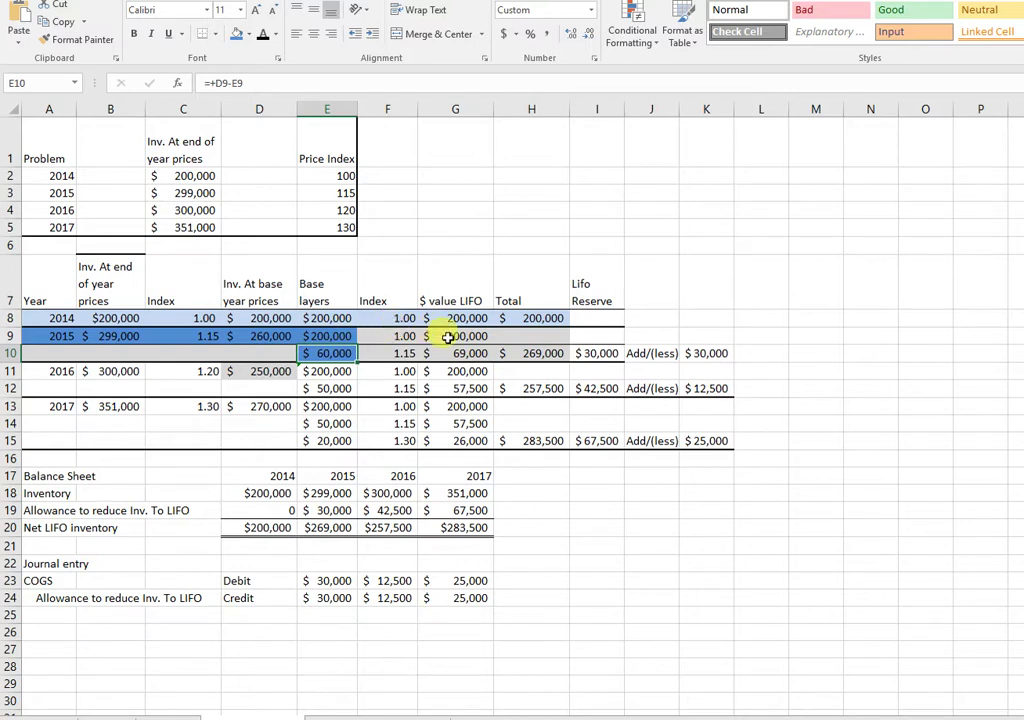
- Shade the 2015 index cells F9 and F10 darker blue
left_click(396, 335)
left_click(237, 34)
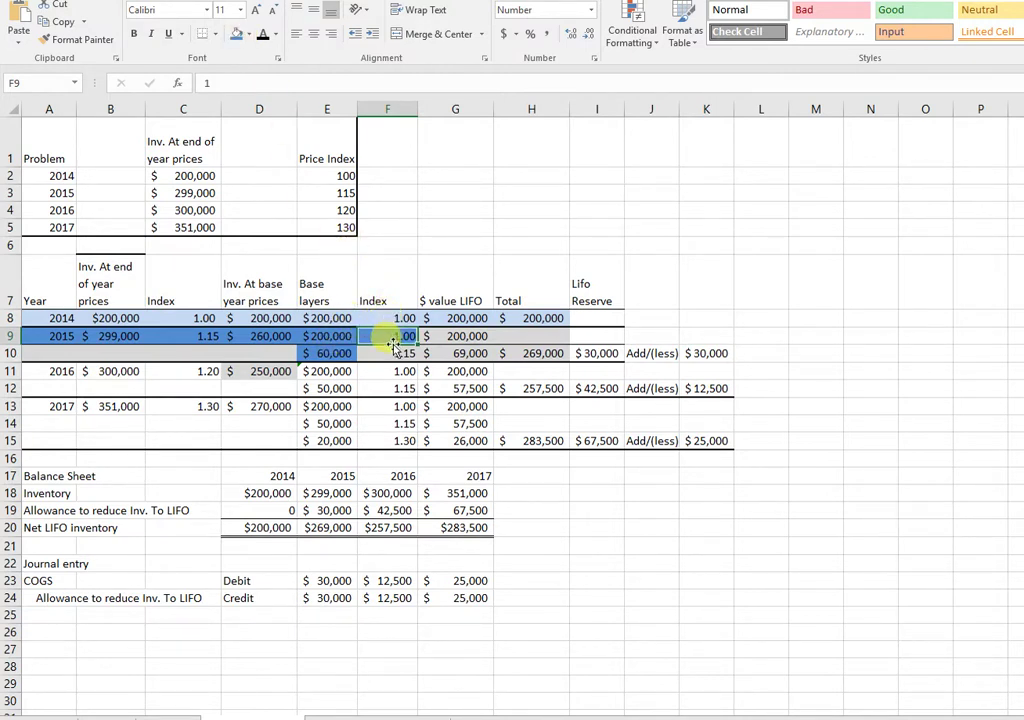
left_click(397, 353)
left_click(237, 34)
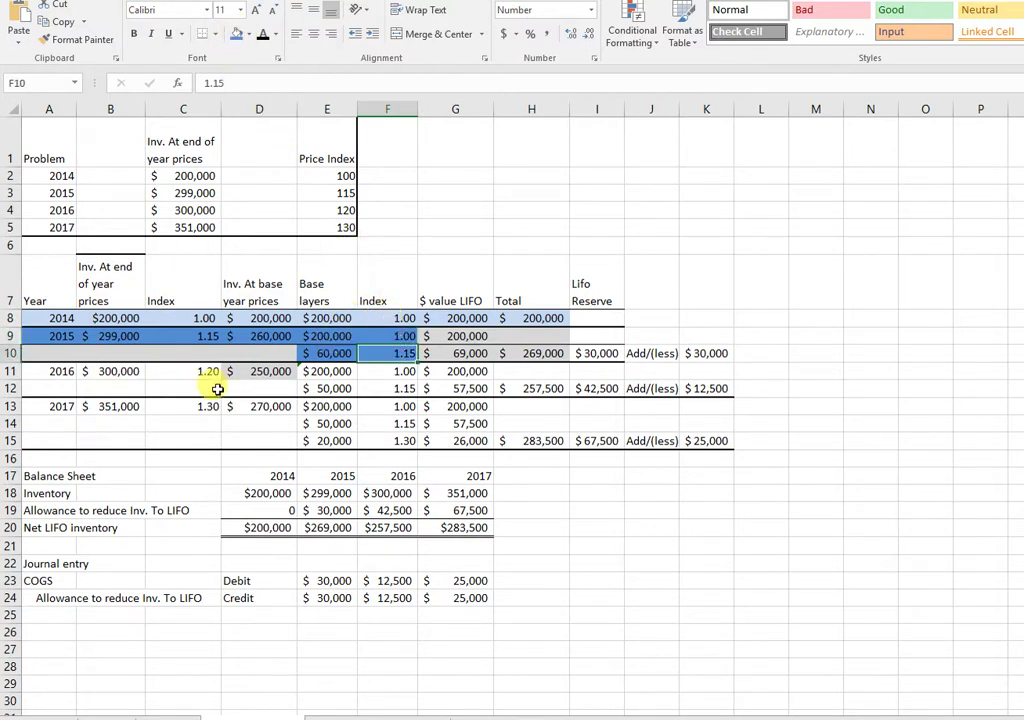
left_click(203, 338)
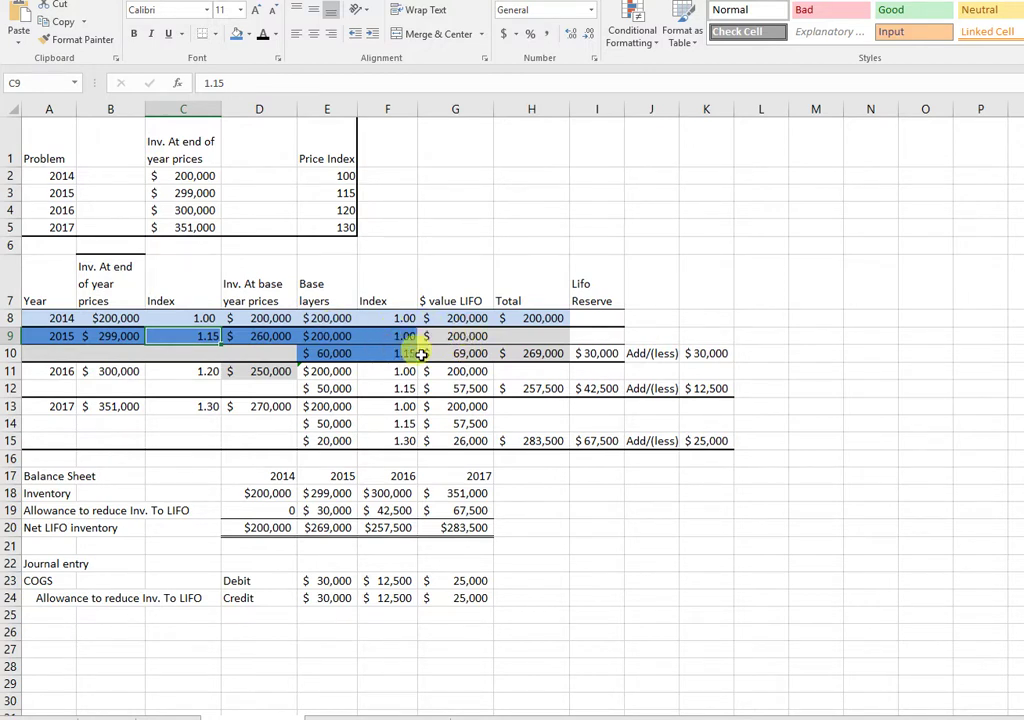
- Shade the 2015 dollar-value LIFO cells and the $269,000 total in H10 blue
left_click_drag(455, 336, 460, 350)
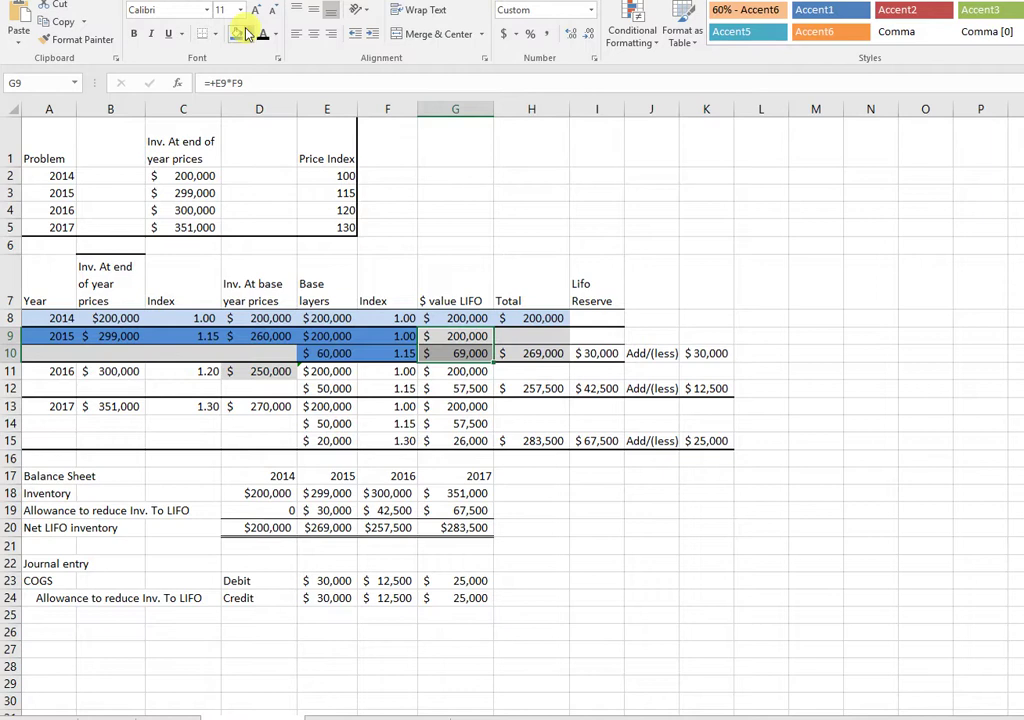
left_click_drag(786, 304, 800, 300)
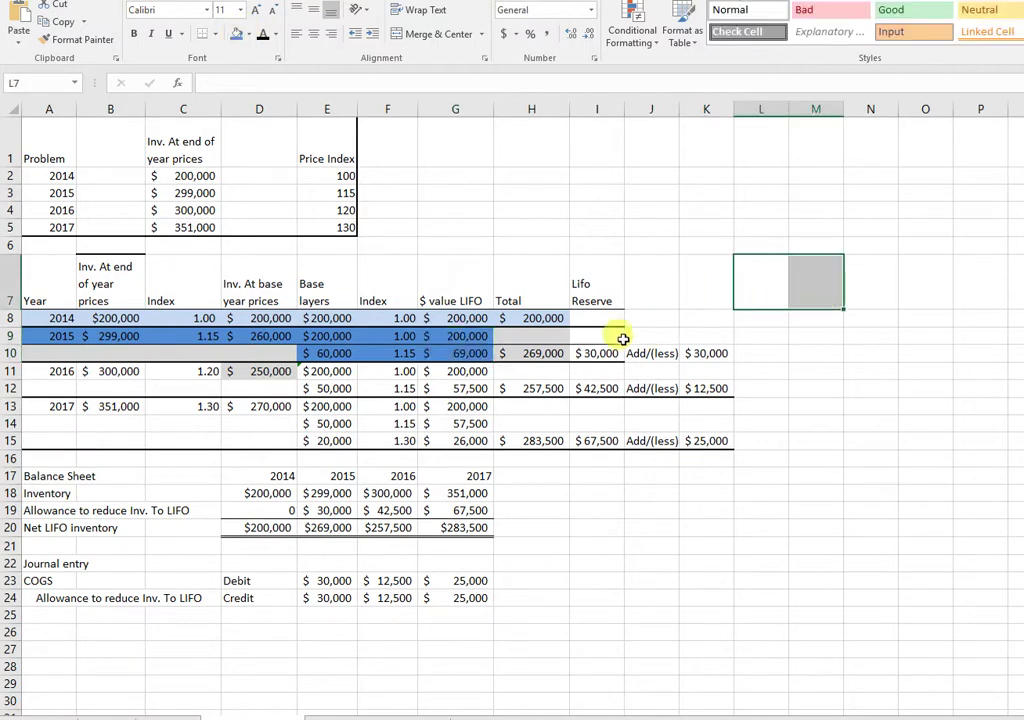
left_click(497, 357)
left_click(236, 38)
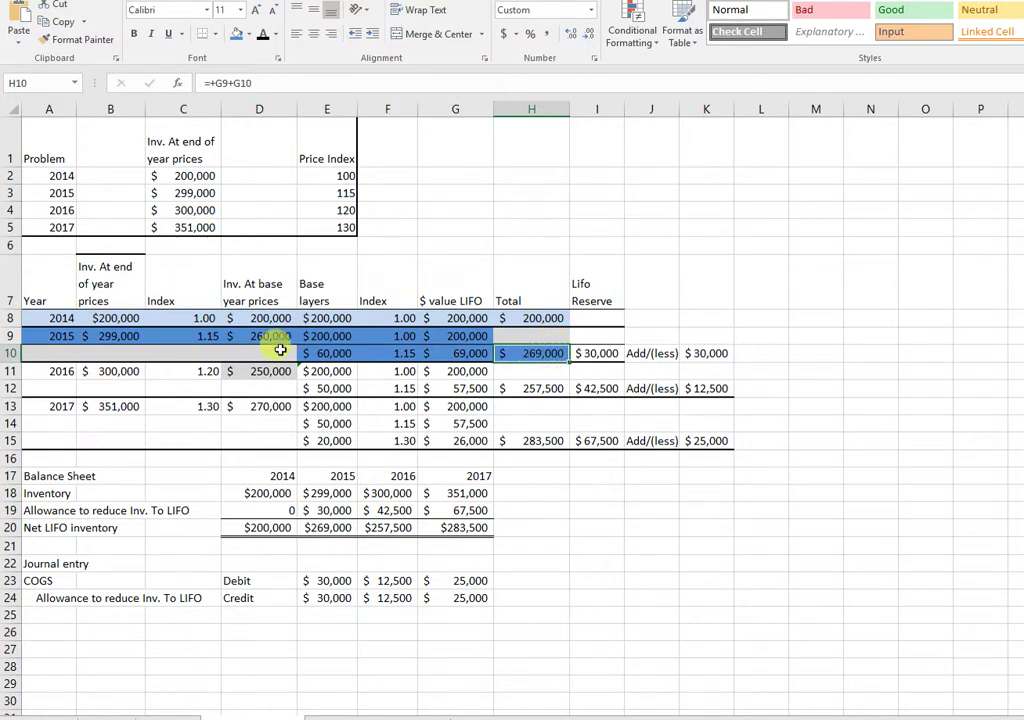
left_click(105, 338)
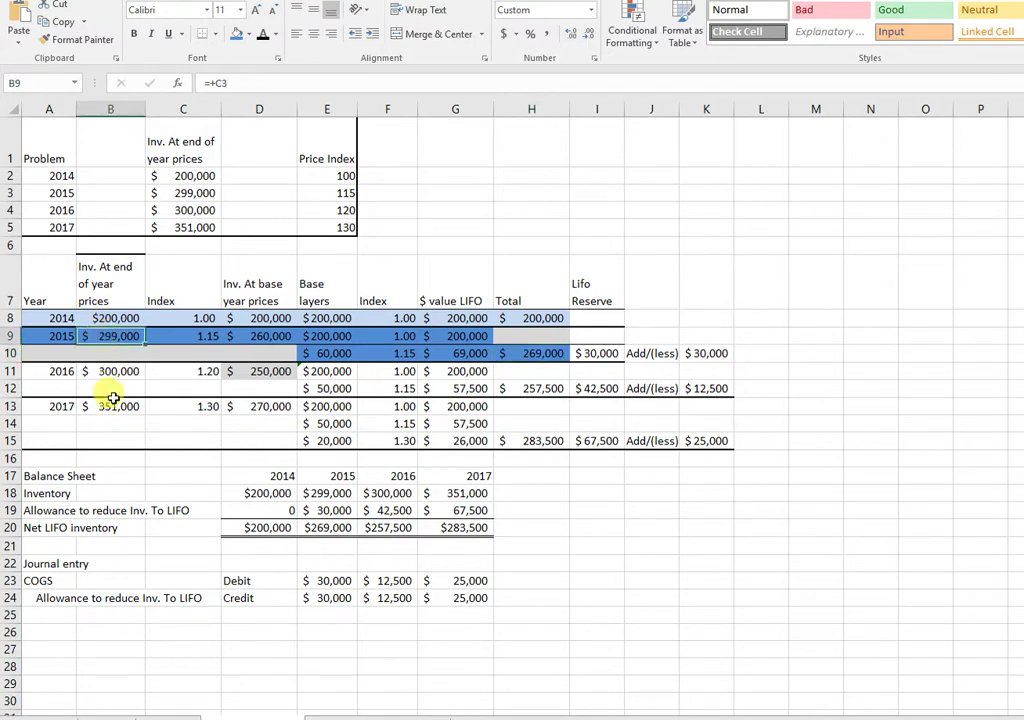
left_click(543, 354)
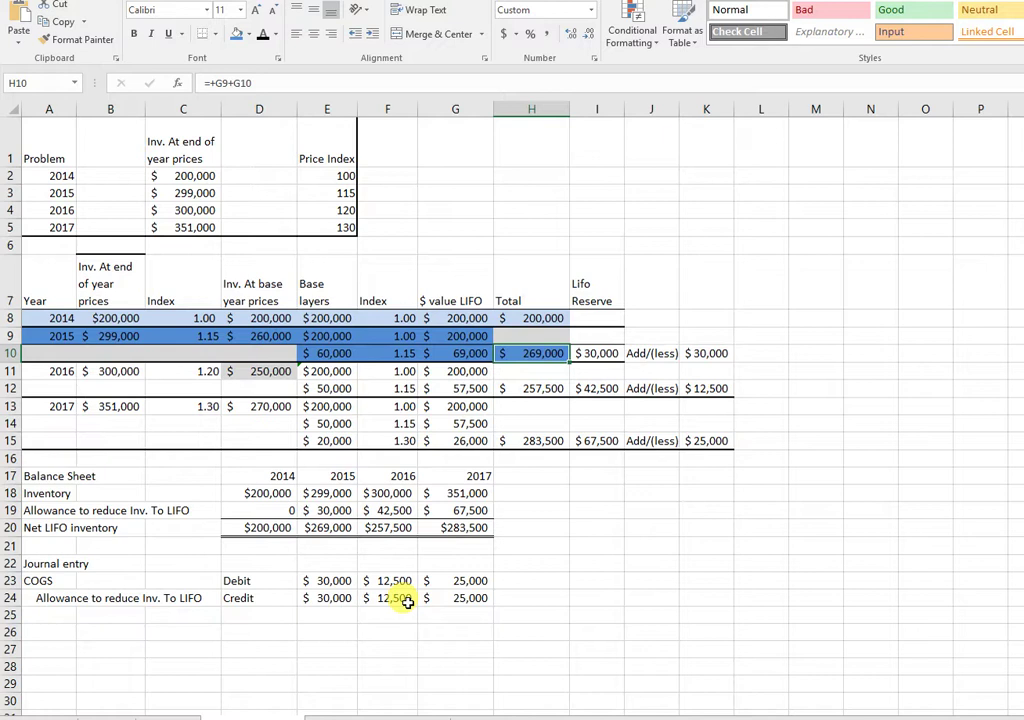
left_click(603, 352)
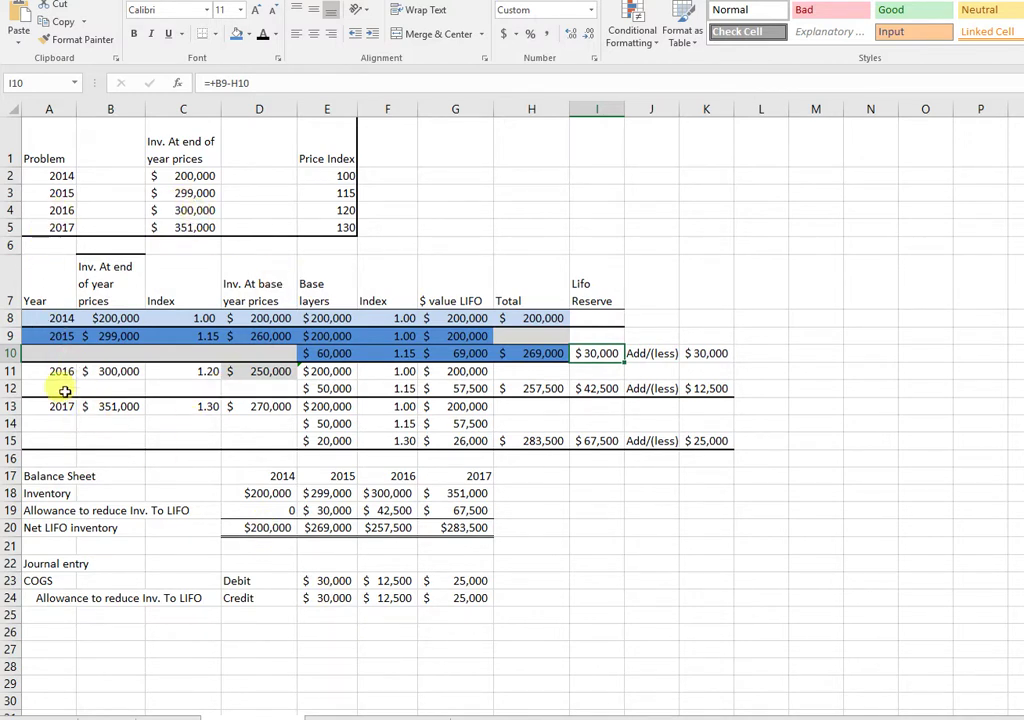
- Extend the darker blue fill over the 2015 cells in columns A–D
left_click(40, 369)
left_click_drag(40, 352, 236, 336)
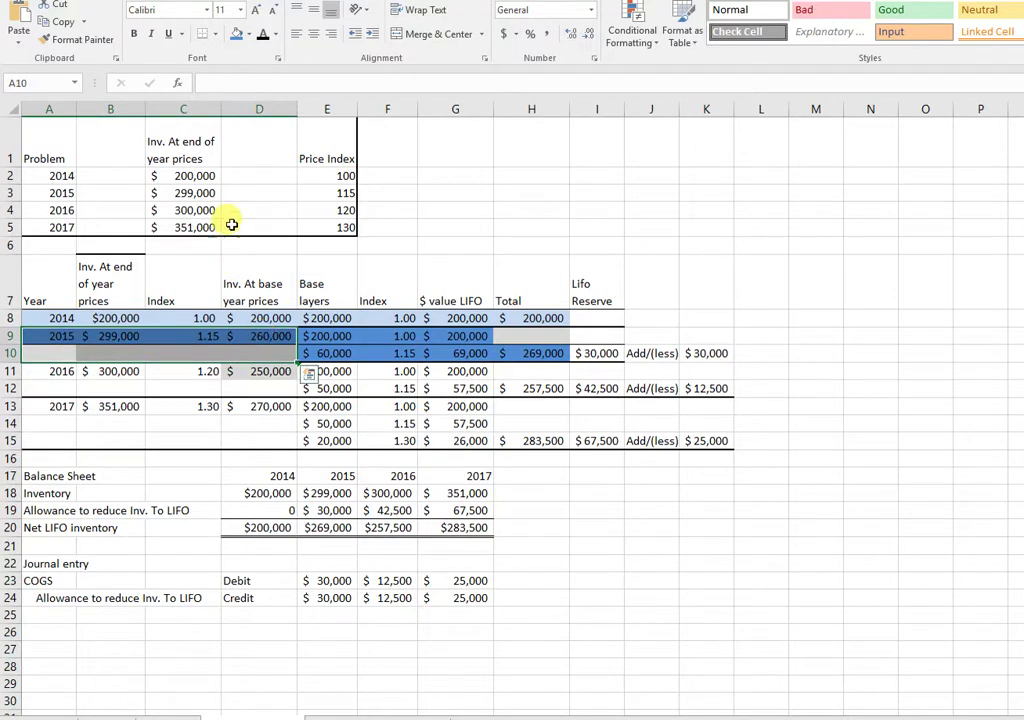
left_click(238, 38)
left_click(583, 228)
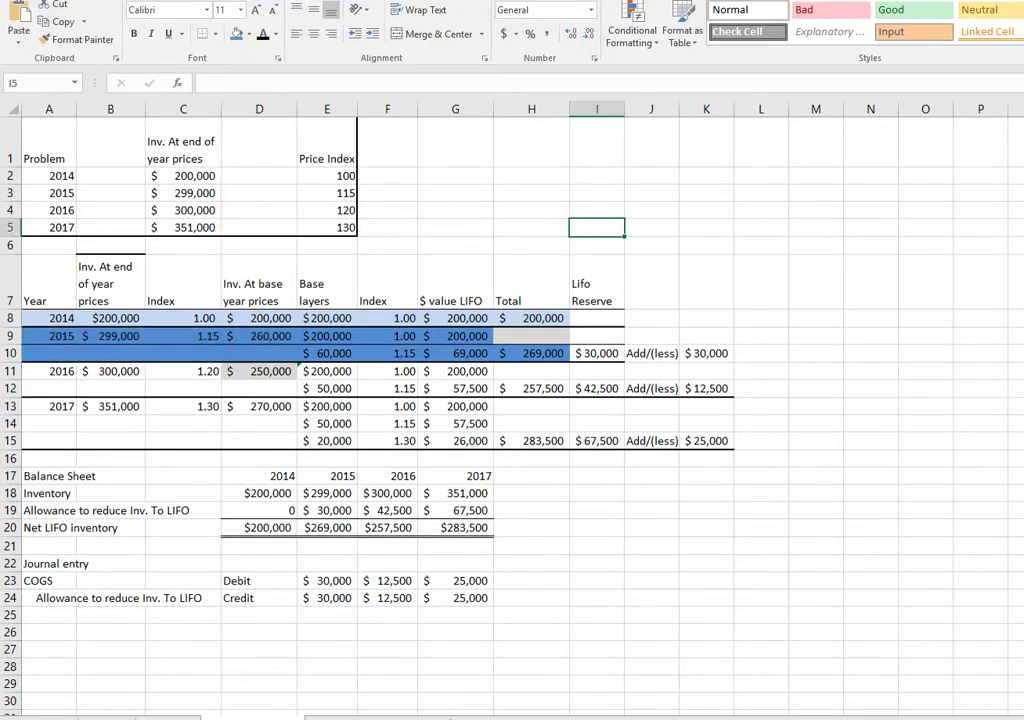
- Give the 2016 year cell A11 a light blue fill
left_click(54, 375)
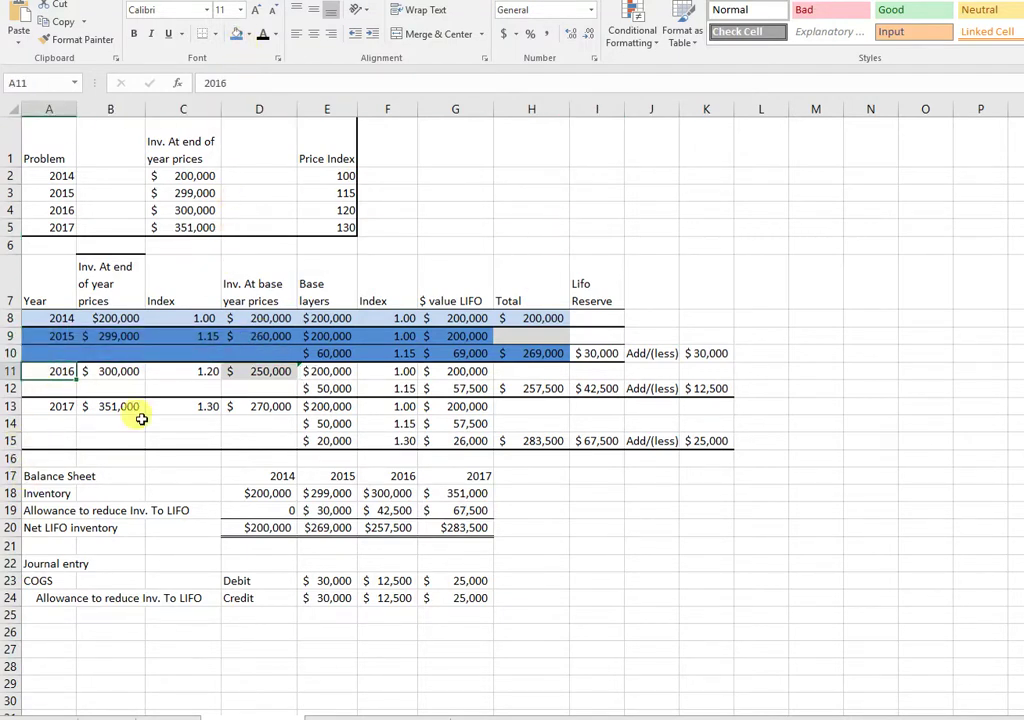
left_click(249, 38)
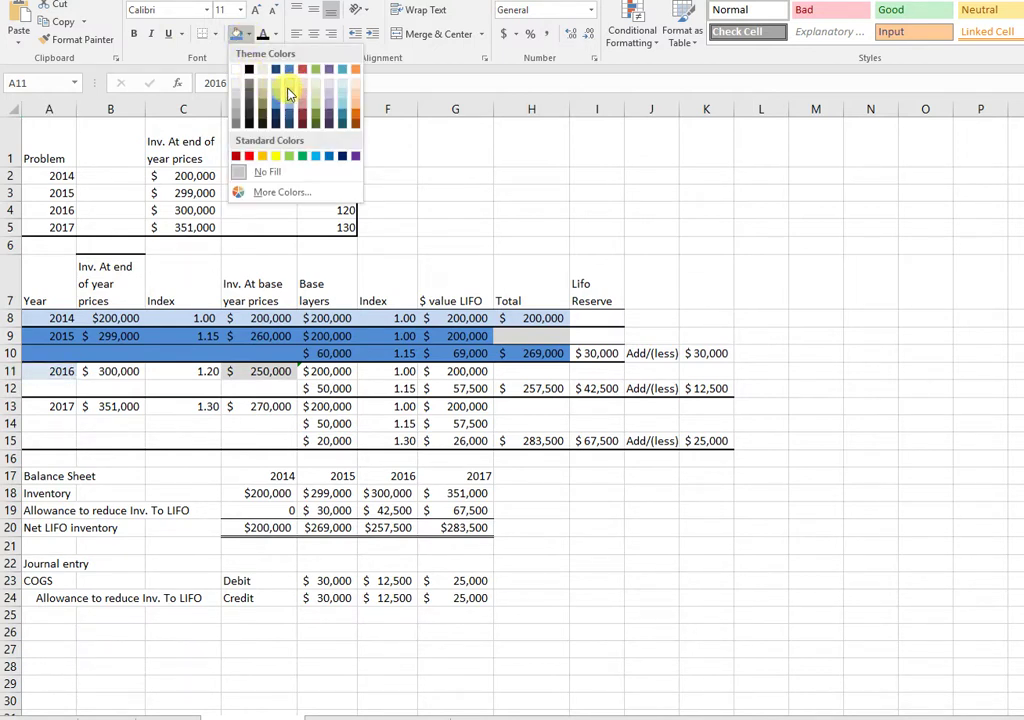
left_click(288, 93)
left_click(118, 370)
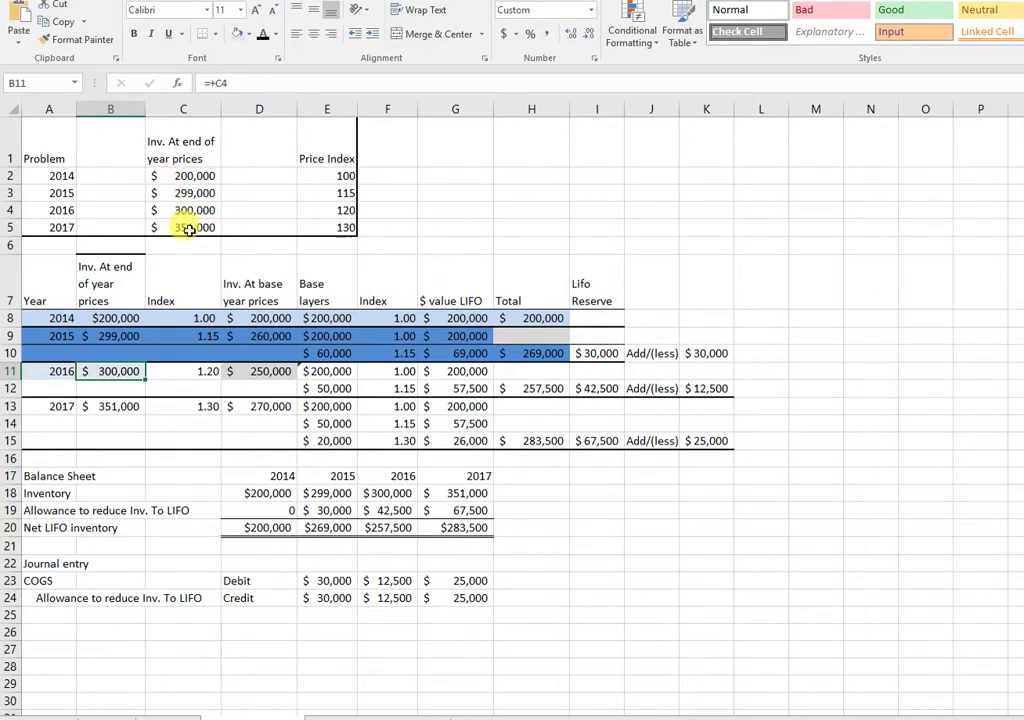
- Review the 2016 index, base-year inventory and $200,000 and $50,000 layer formulas
left_click(190, 369)
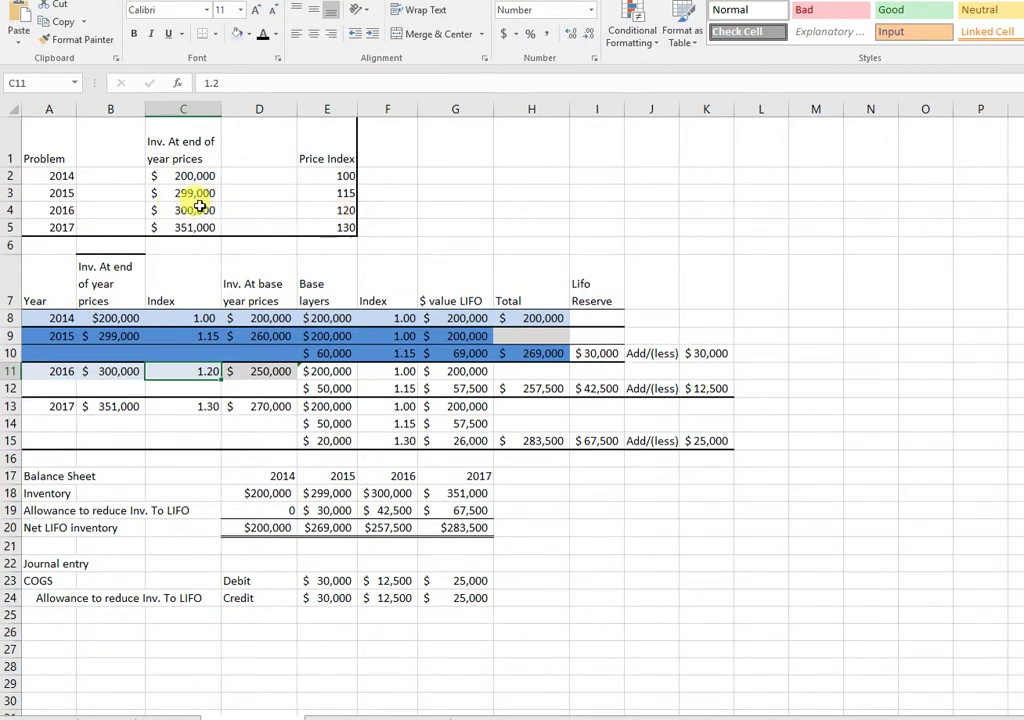
left_click(272, 371)
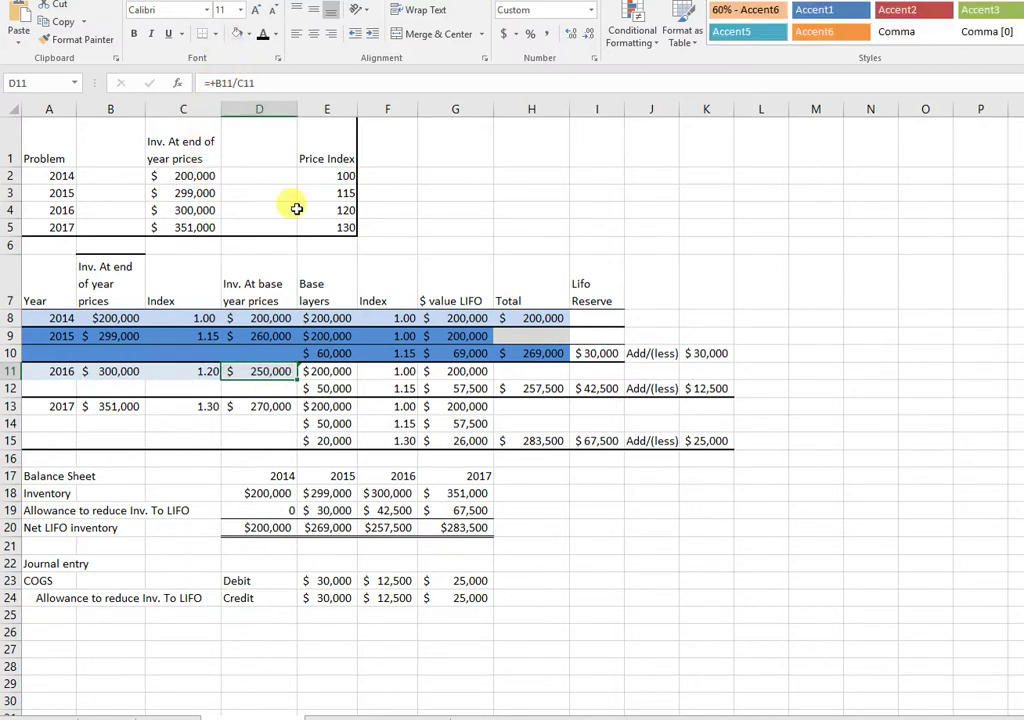
left_click(450, 228)
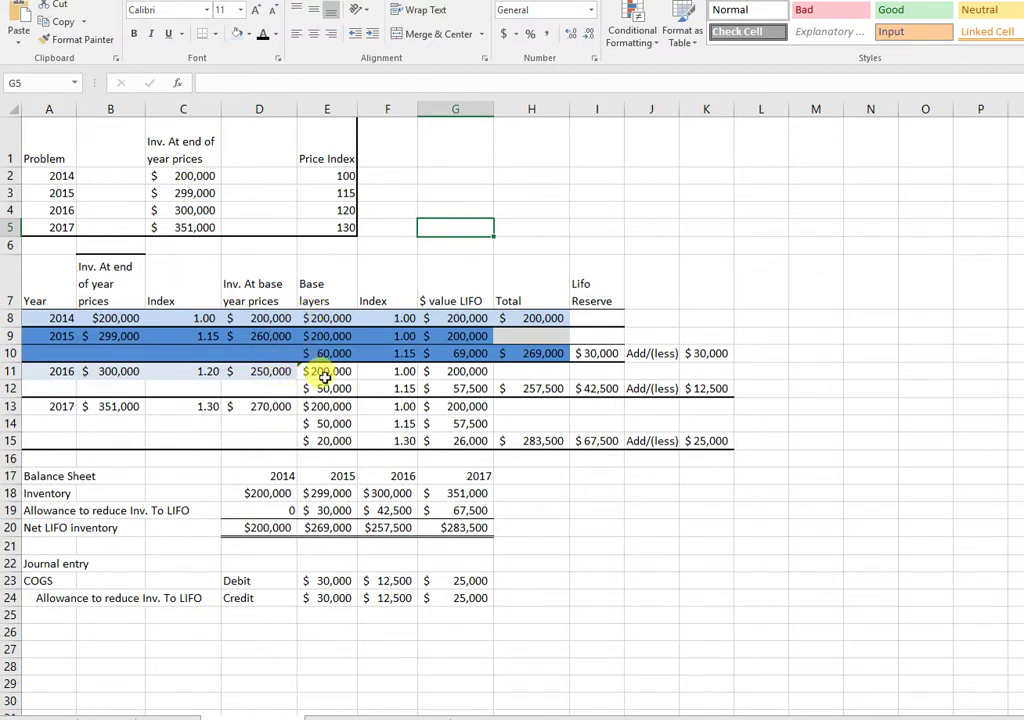
left_click(326, 375)
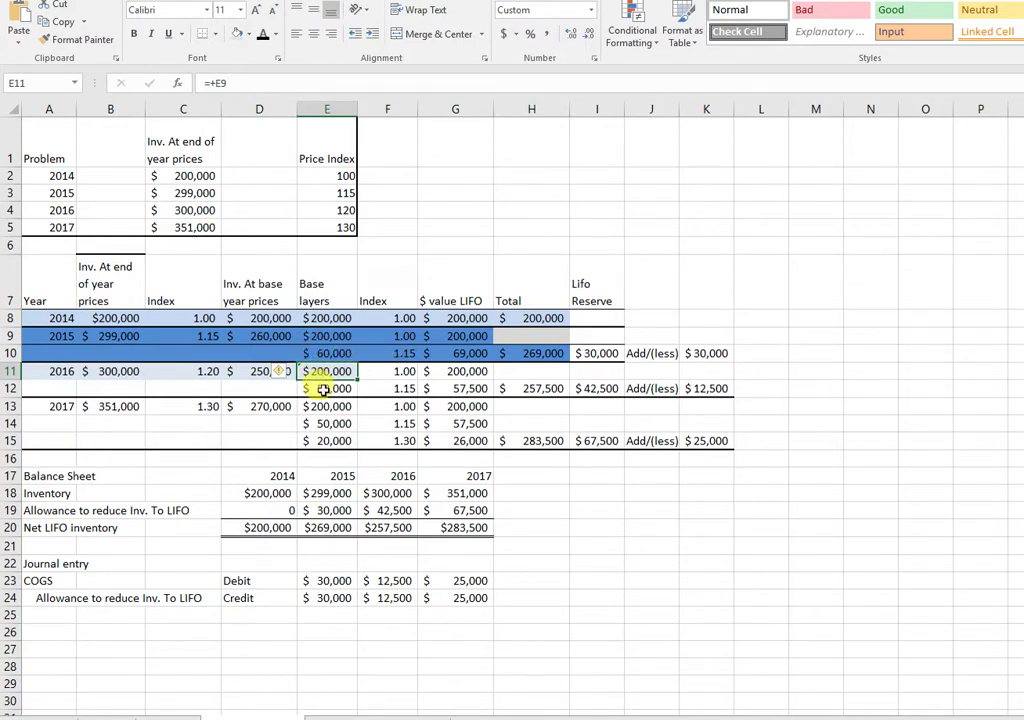
left_click(250, 371)
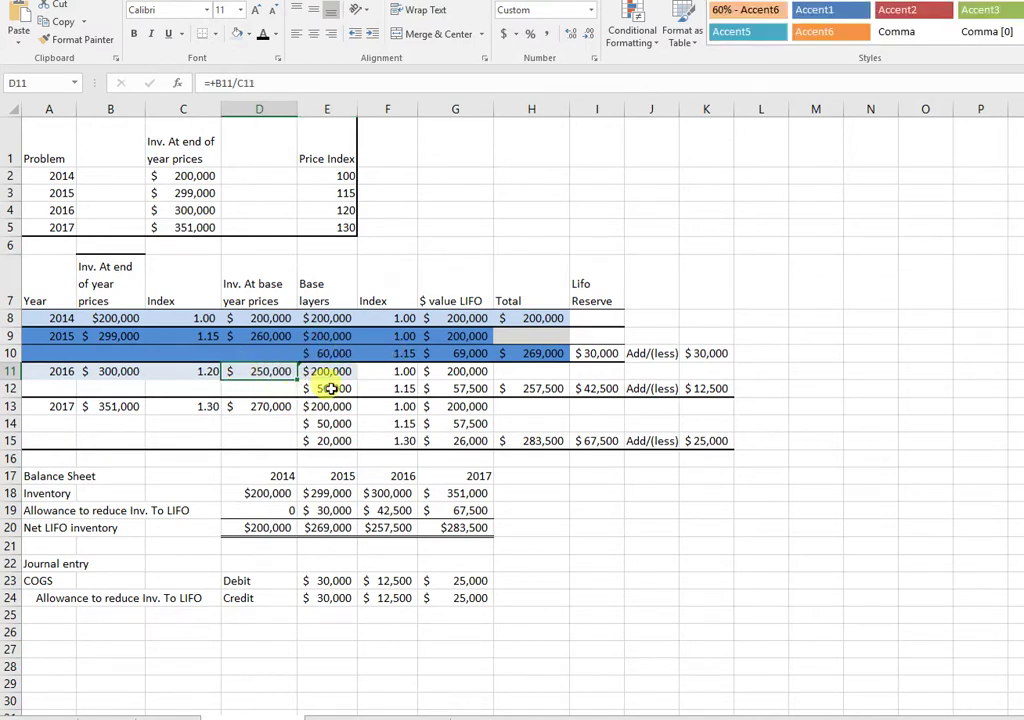
left_click(330, 388)
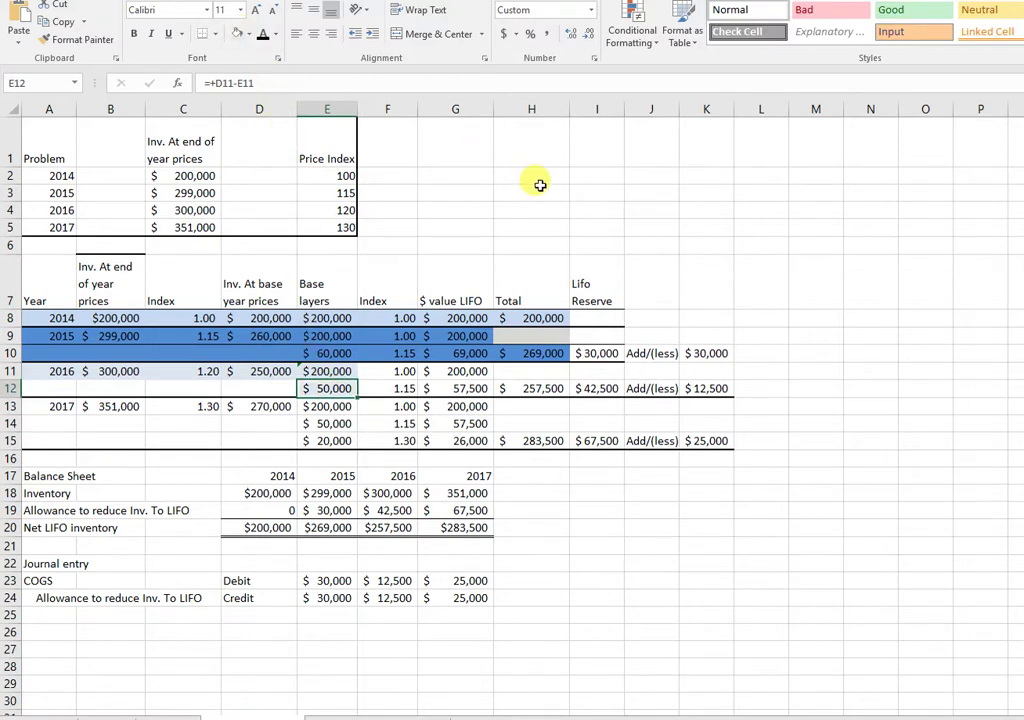
left_click(531, 190)
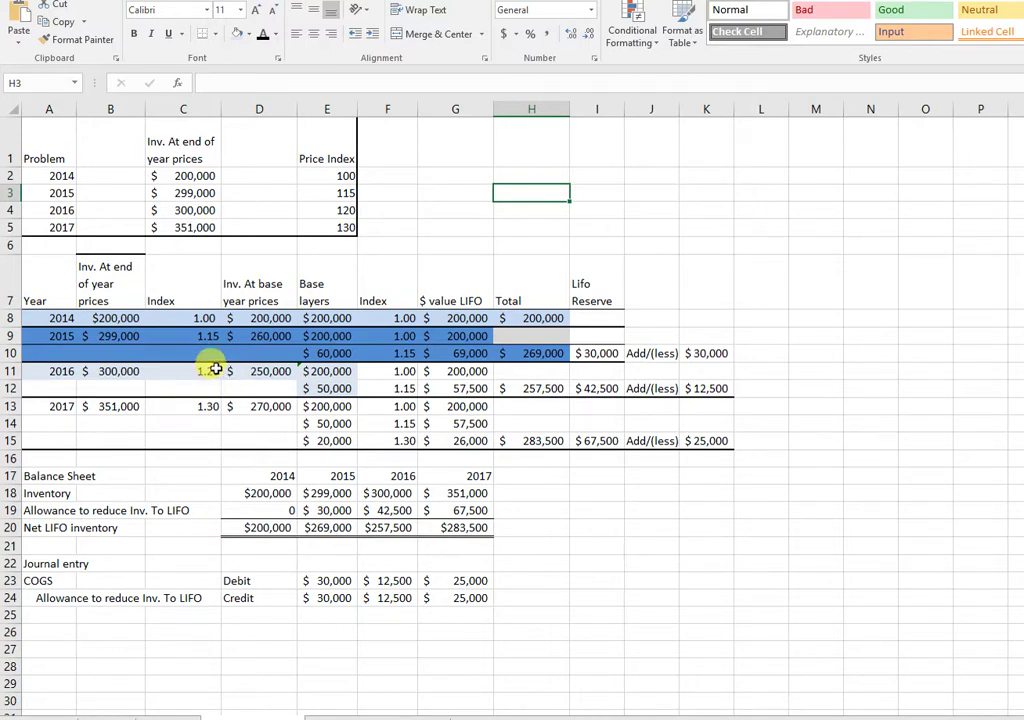
- Fill the 2016 index cells F11, F12 and dollar-value cells G11:G12 light blue
left_click(385, 374)
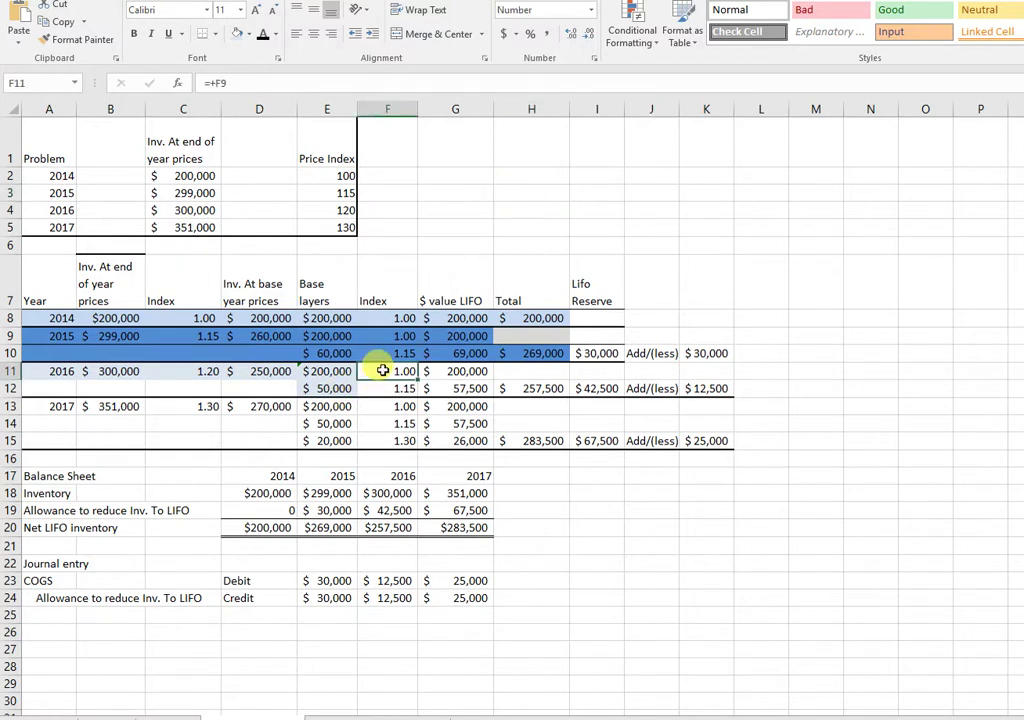
left_click(238, 36)
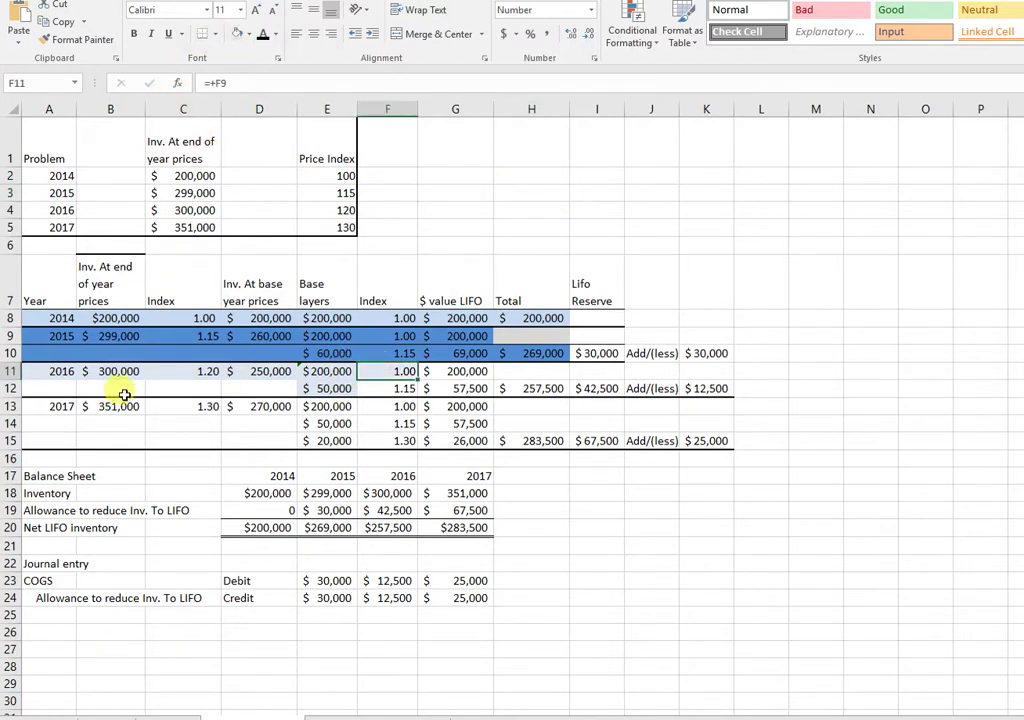
left_click(397, 390)
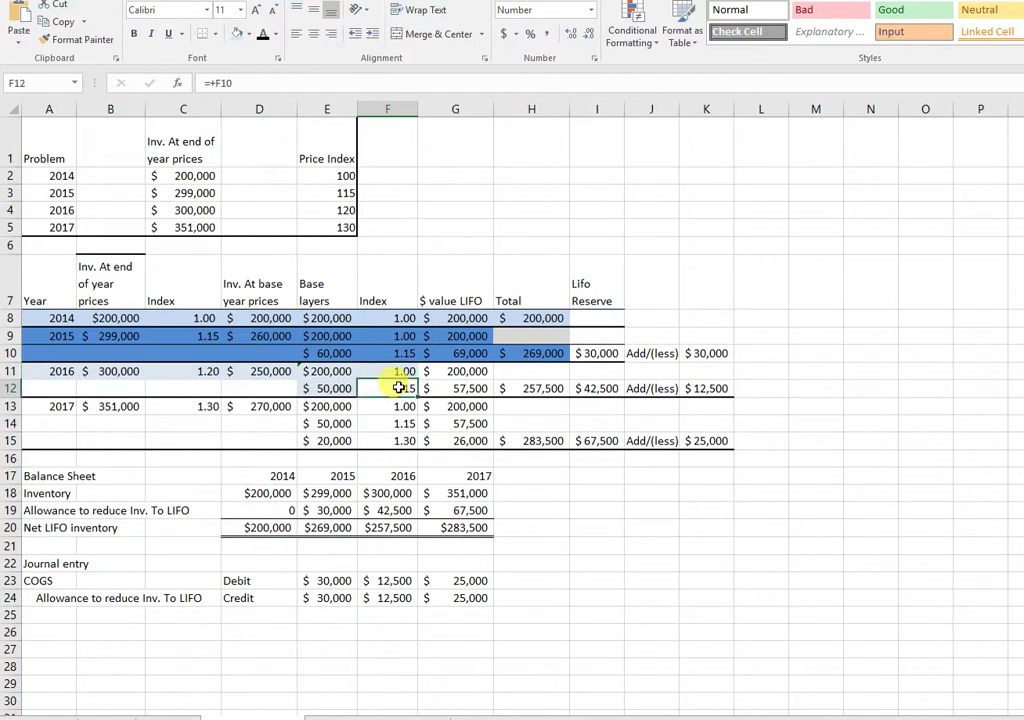
left_click(238, 36)
left_click(478, 389)
left_click_drag(455, 370, 453, 388)
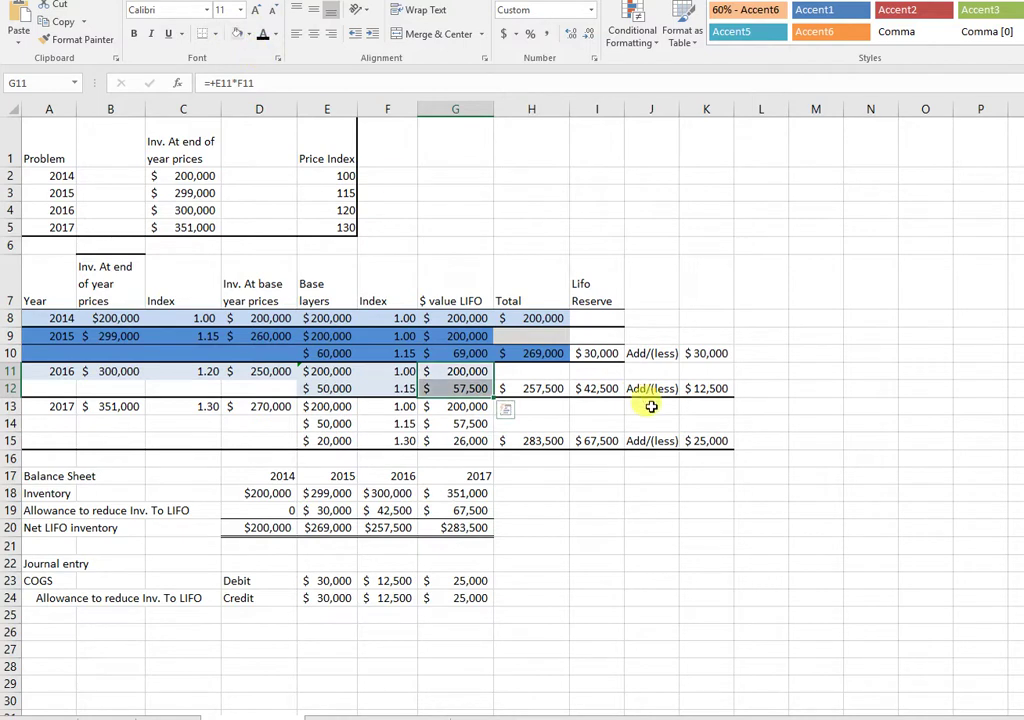
key("F4")
left_click(535, 388)
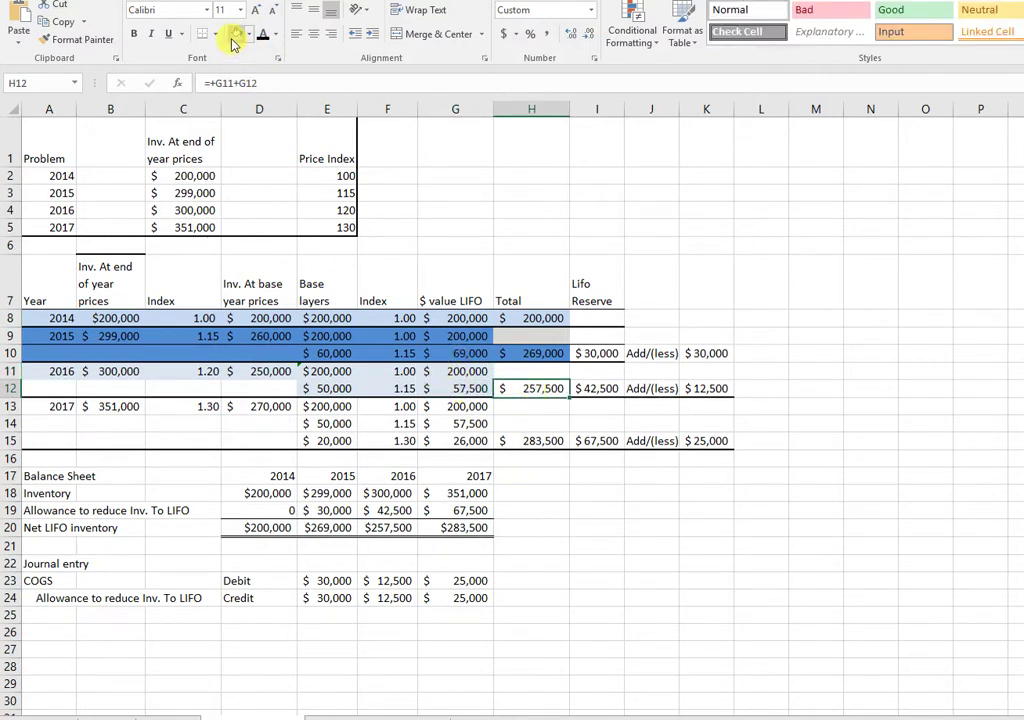
left_click(928, 230)
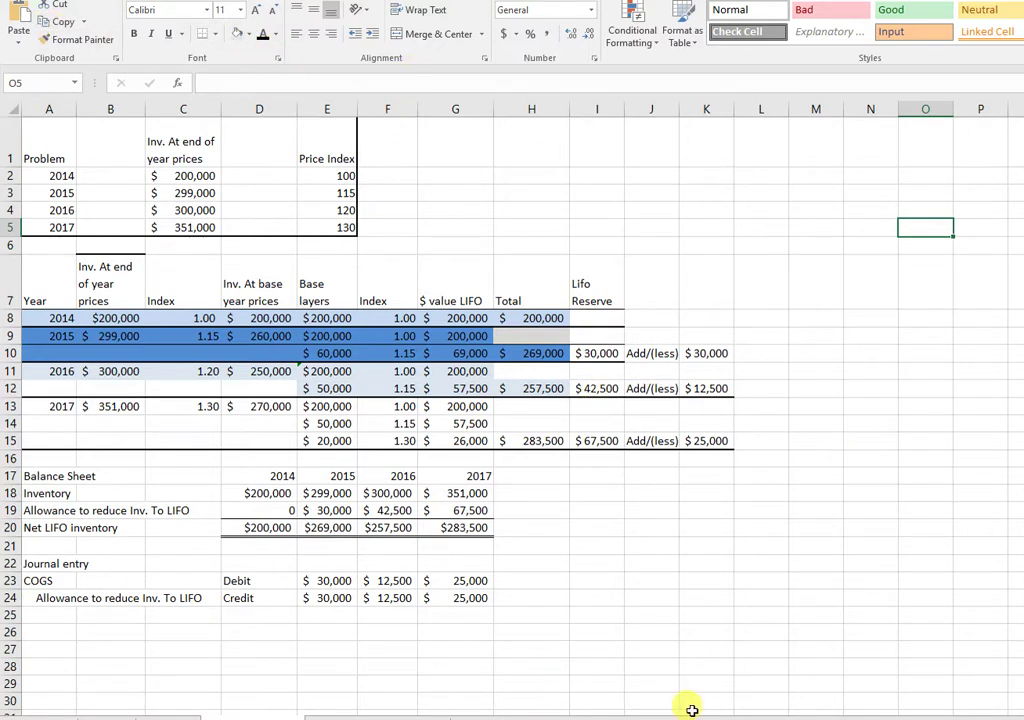
mouse_move(848, 712)
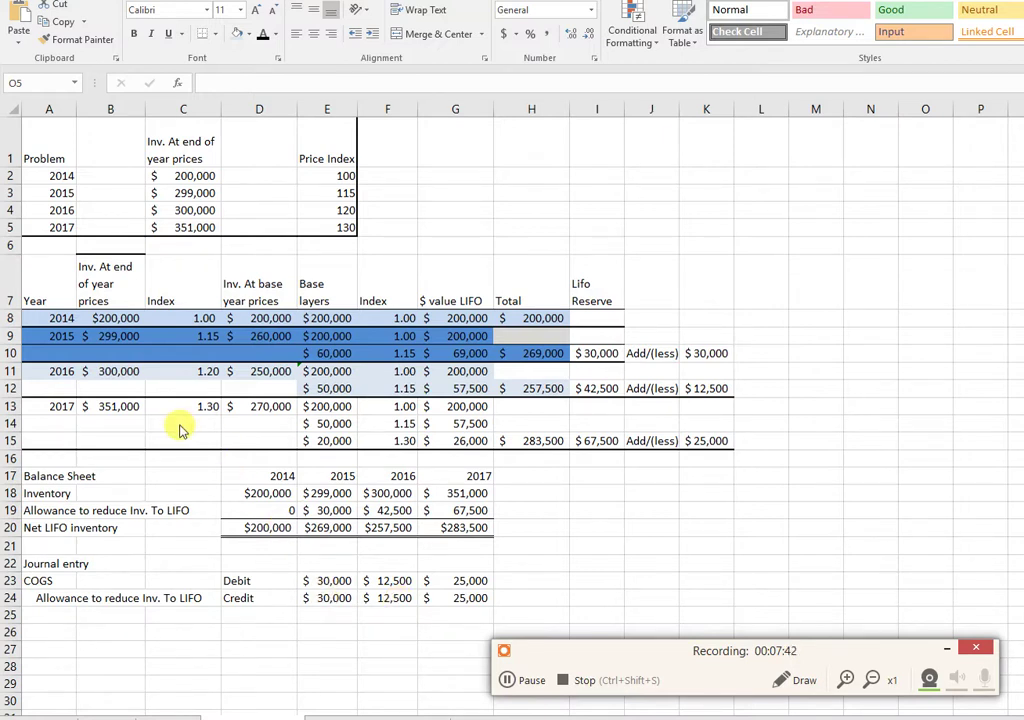
- Shade the 2017 year cell A13 and index cell C13 pale red
left_click(55, 410)
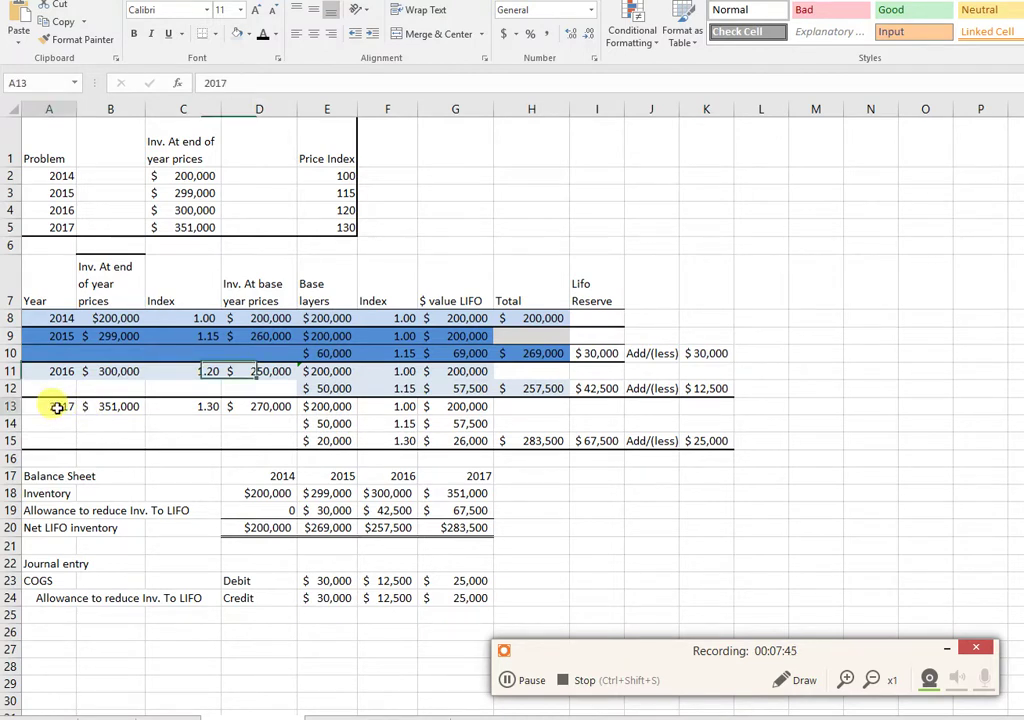
left_click(248, 34)
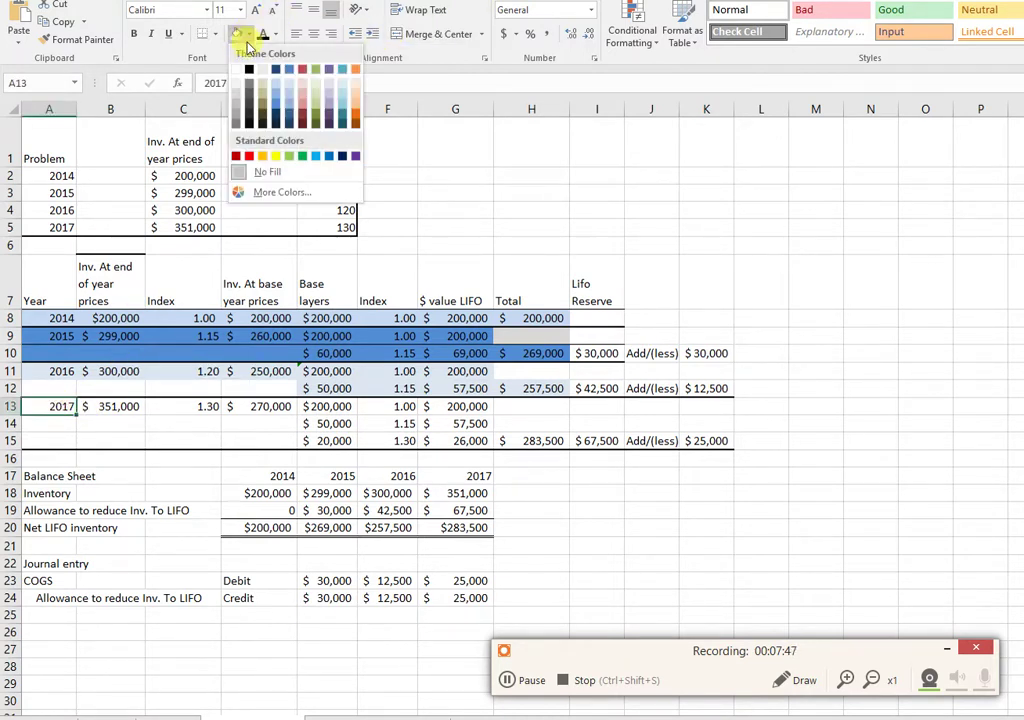
left_click(302, 80)
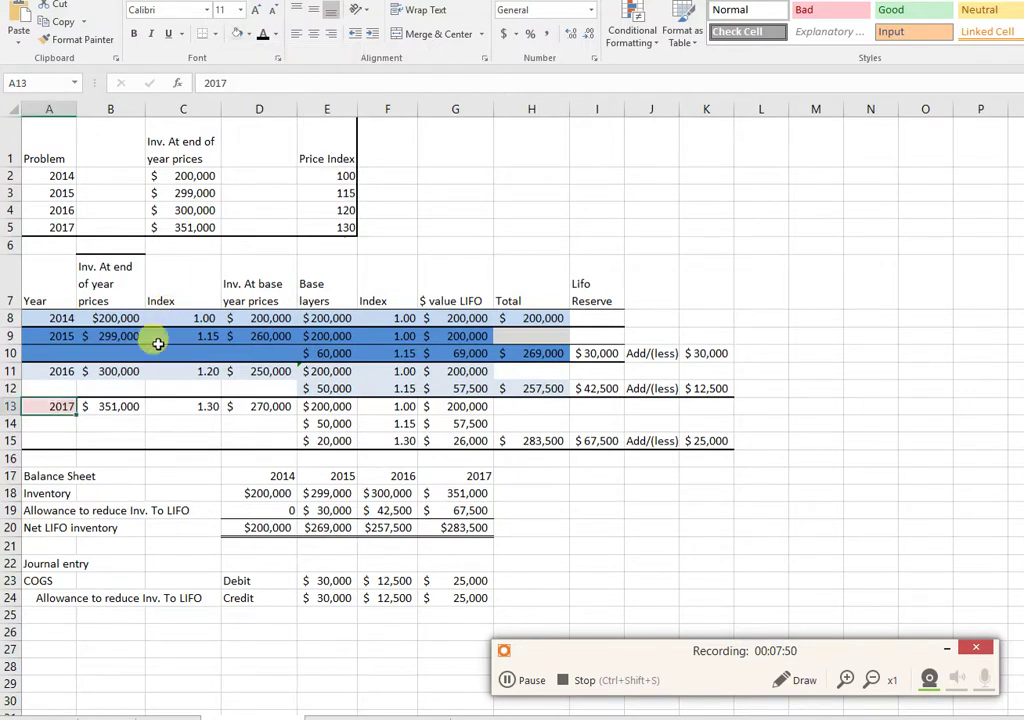
left_click(105, 405)
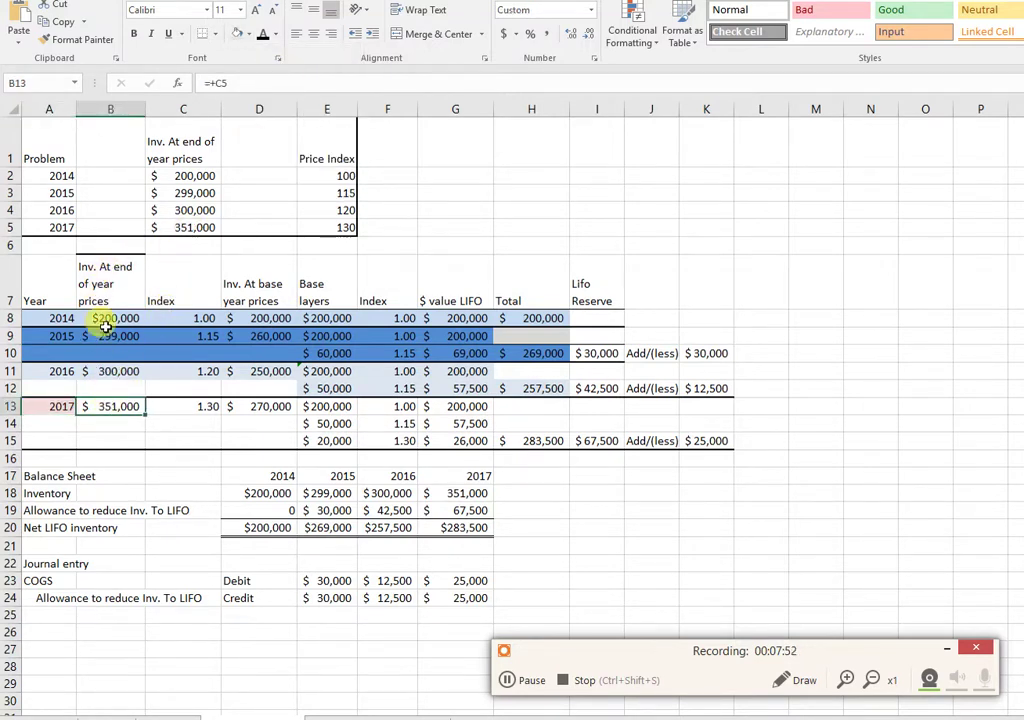
left_click(172, 405)
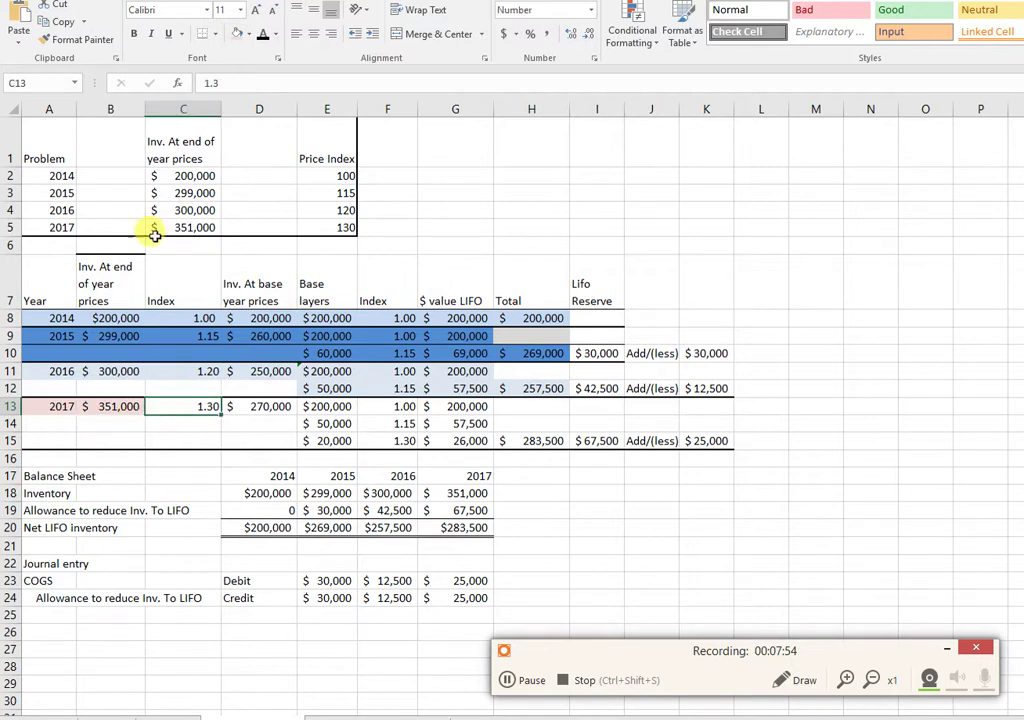
left_click(238, 33)
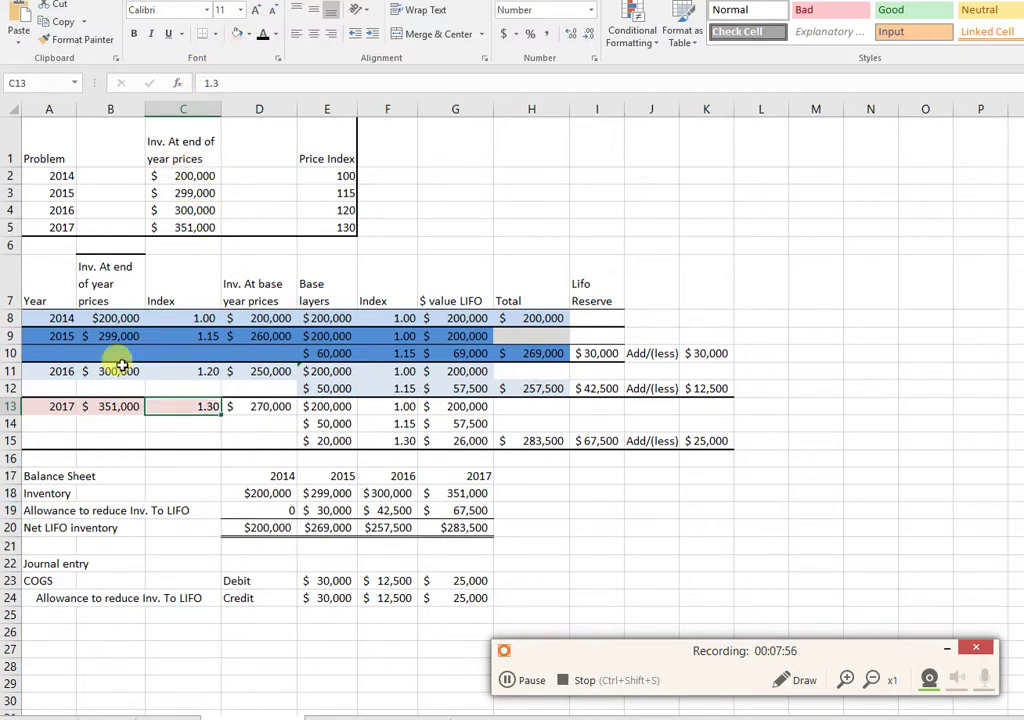
left_click(243, 406)
left_click(631, 223)
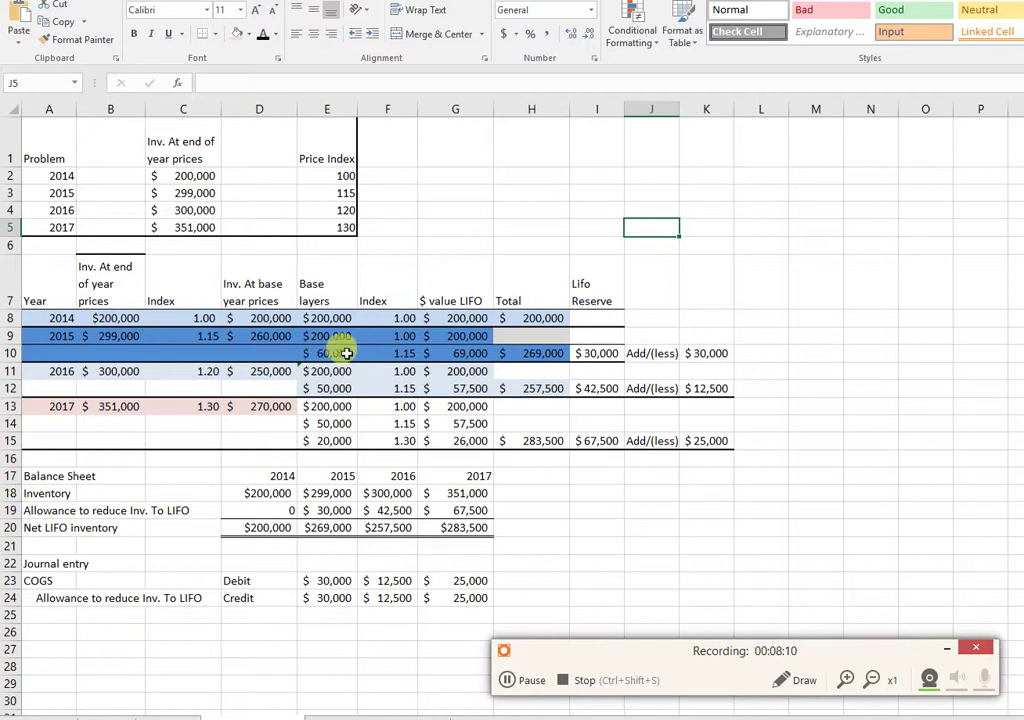
- Check the 2017 base layers E13, E14 and the new $20,000 layer in E15
left_click(321, 412)
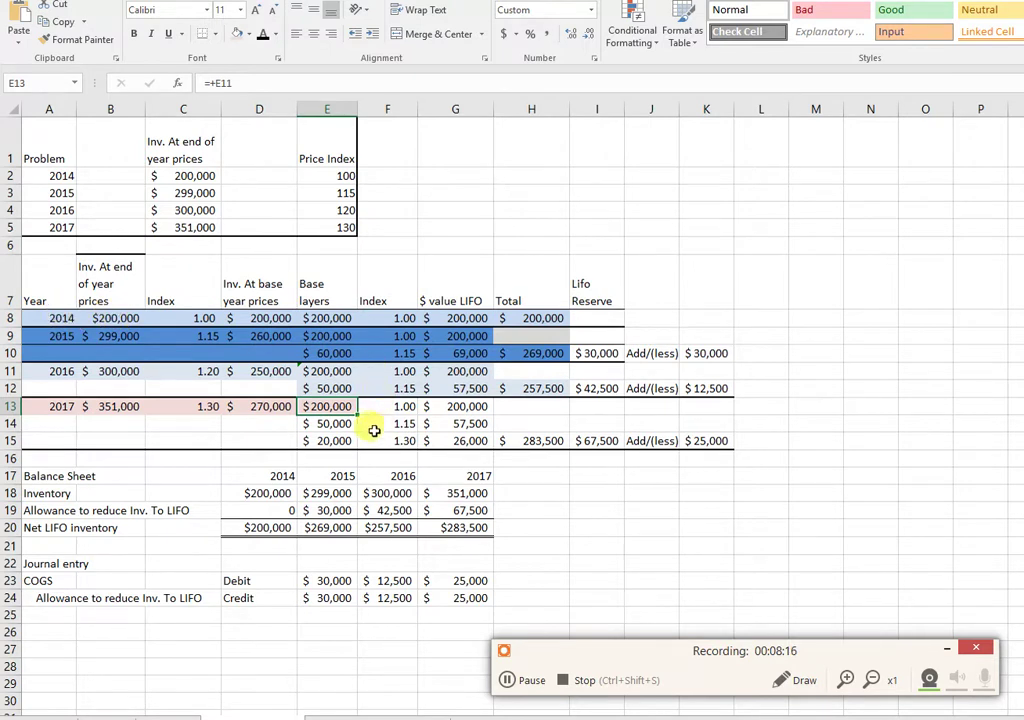
left_click(336, 388)
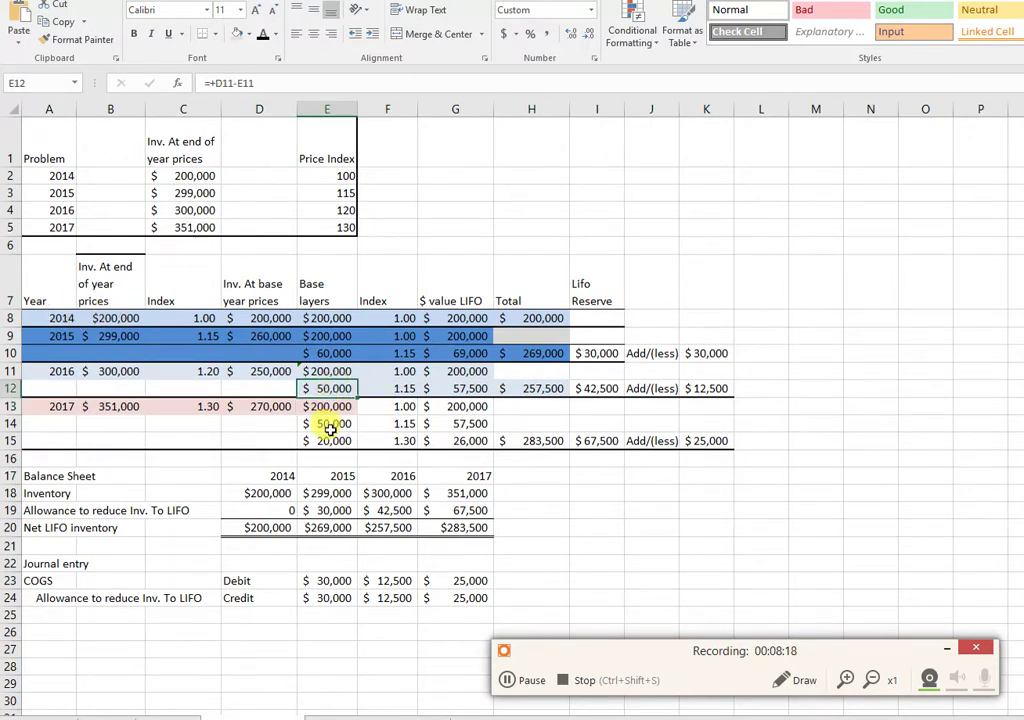
left_click(338, 422)
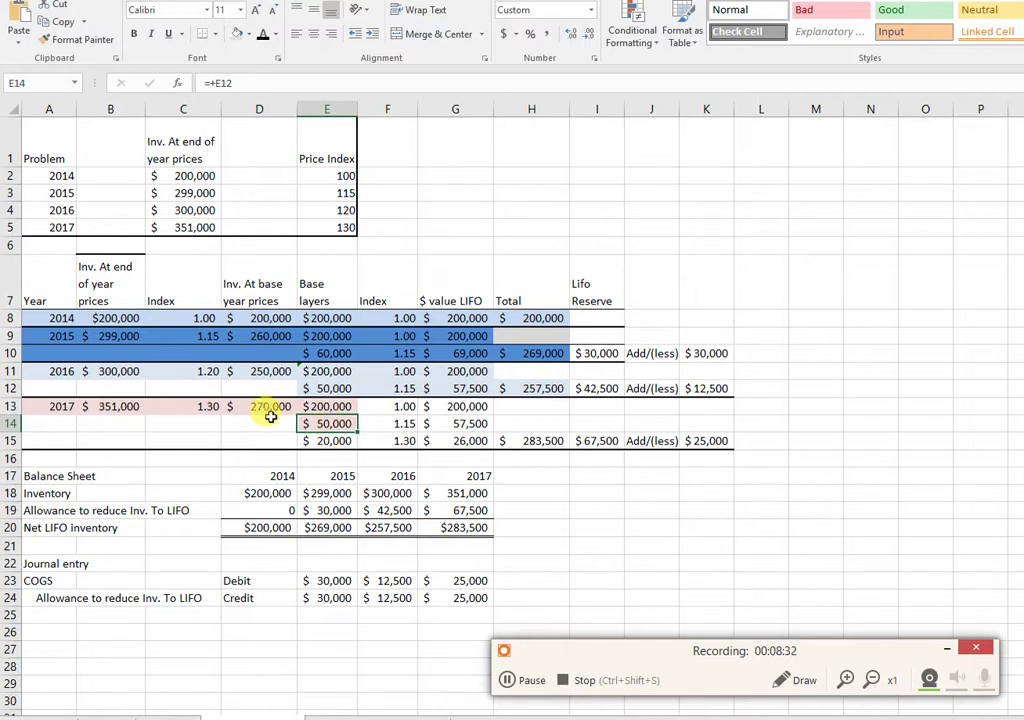
left_click(330, 442)
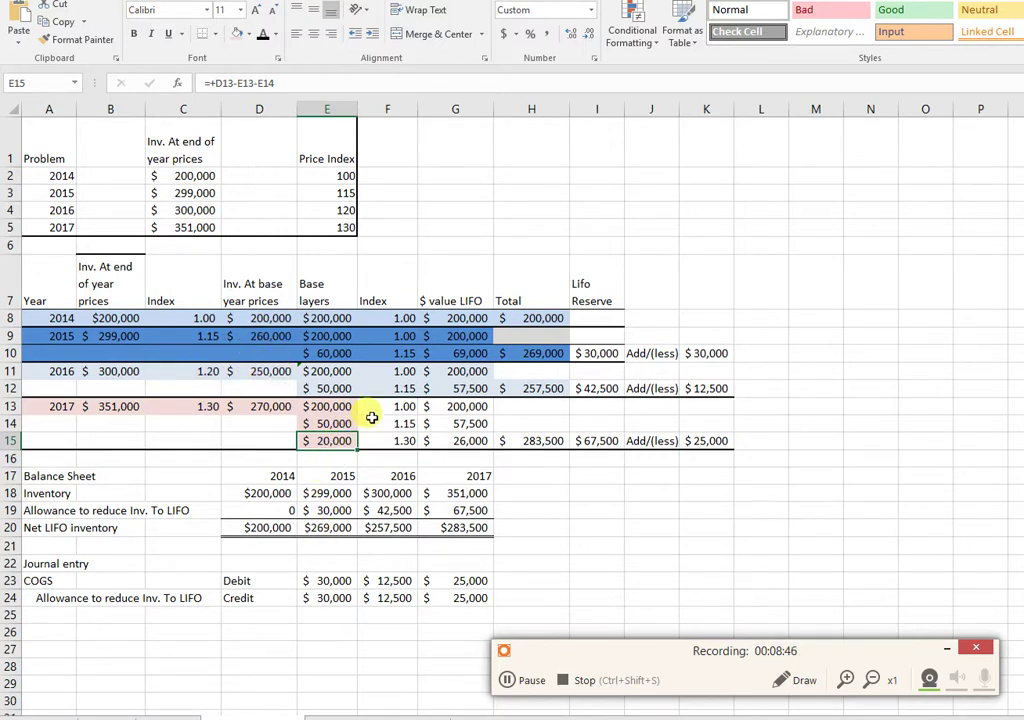
- Fill the 2017 index cells F13:F15 and dollar-value cells G13:G15 light red
left_click_drag(377, 408, 379, 446)
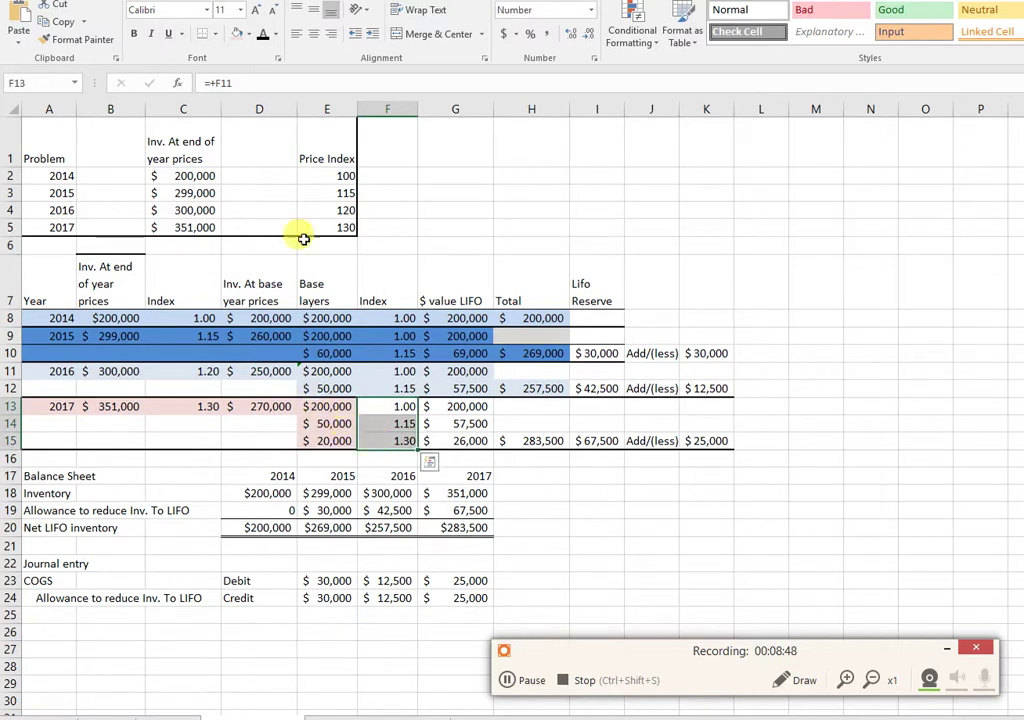
left_click(248, 34)
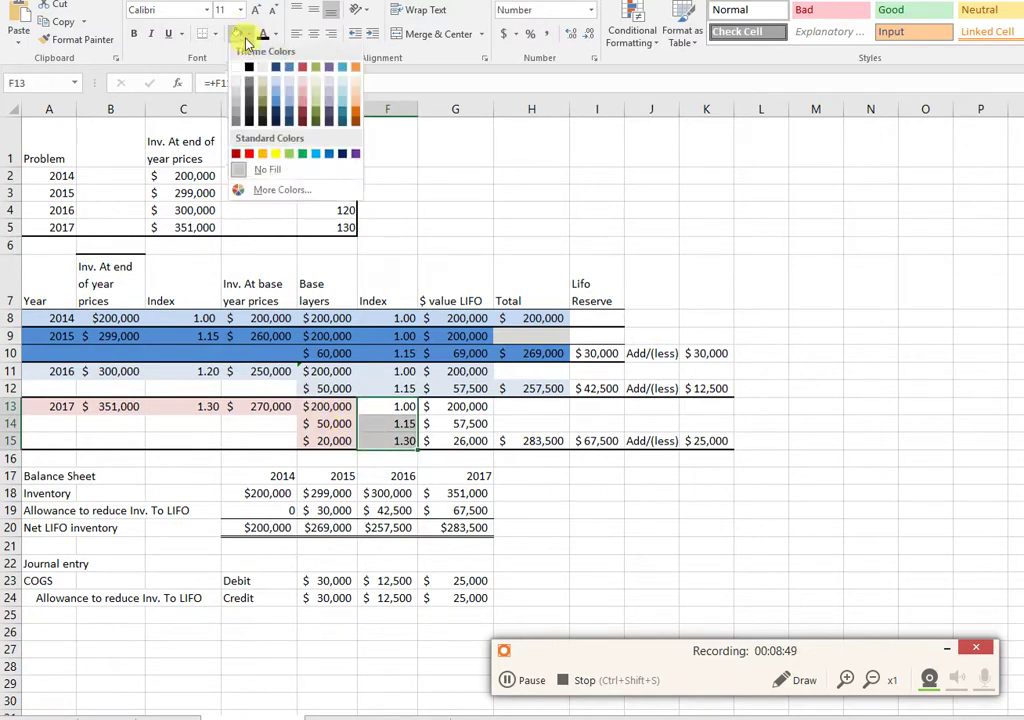
left_click(302, 90)
left_click(590, 194)
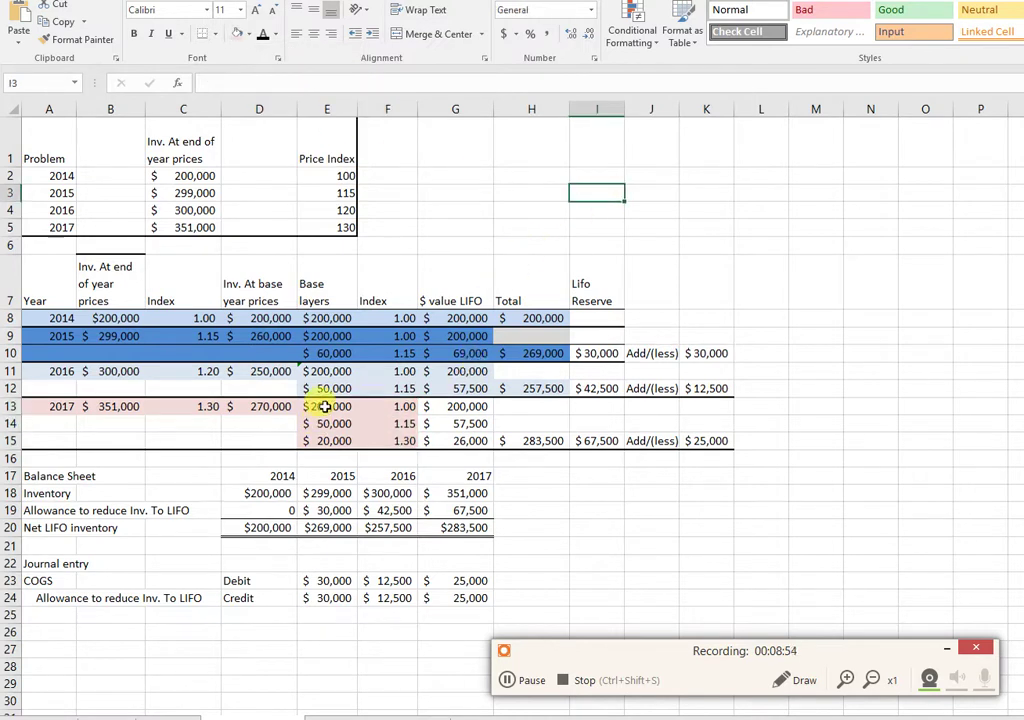
left_click_drag(456, 405, 464, 441)
left_click(236, 33)
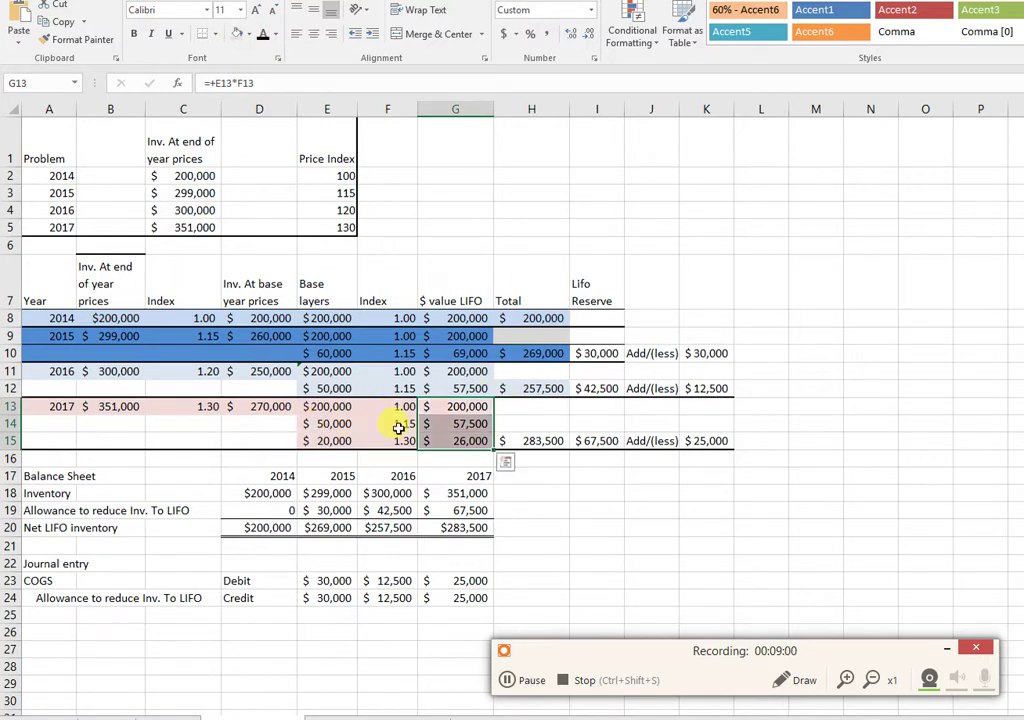
left_click(542, 440)
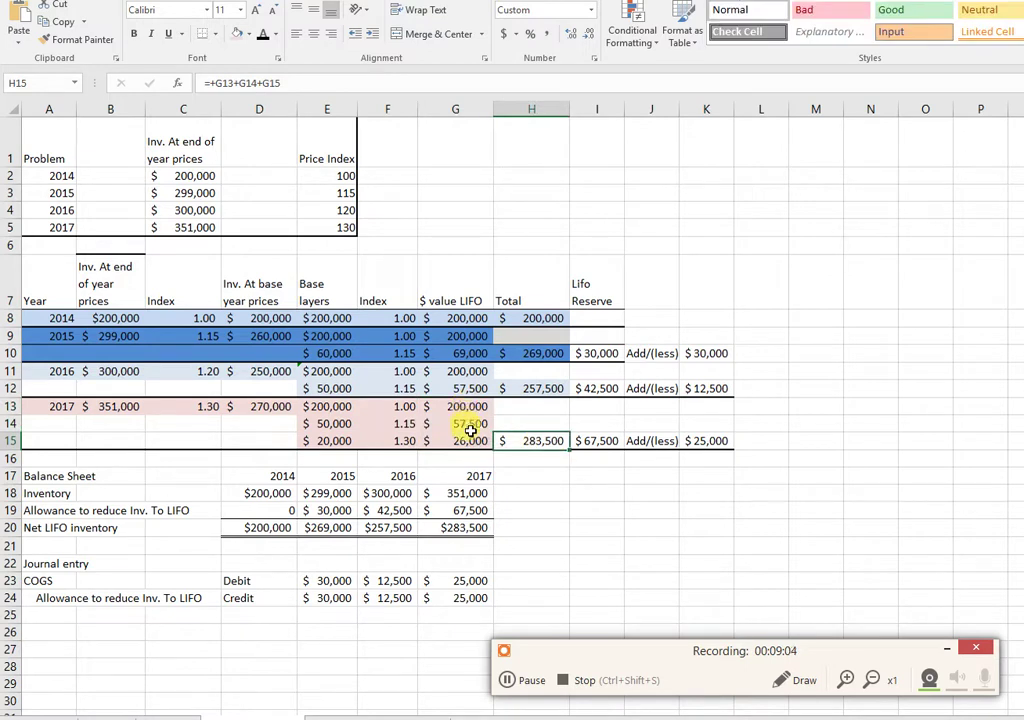